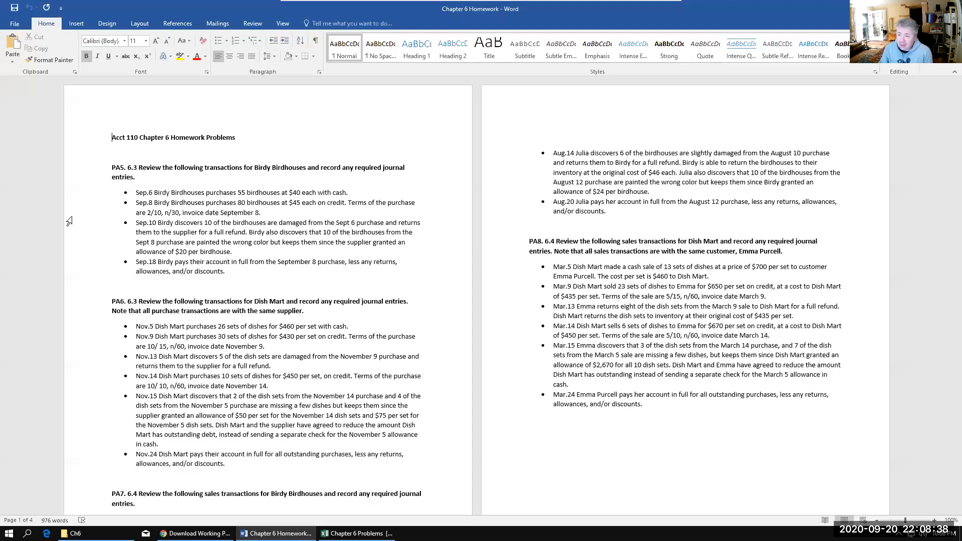
Step: Highlight section number 6.3 in the PA5 heading of the homework document and move its window off this screen
drag(137, 168, 127, 169)
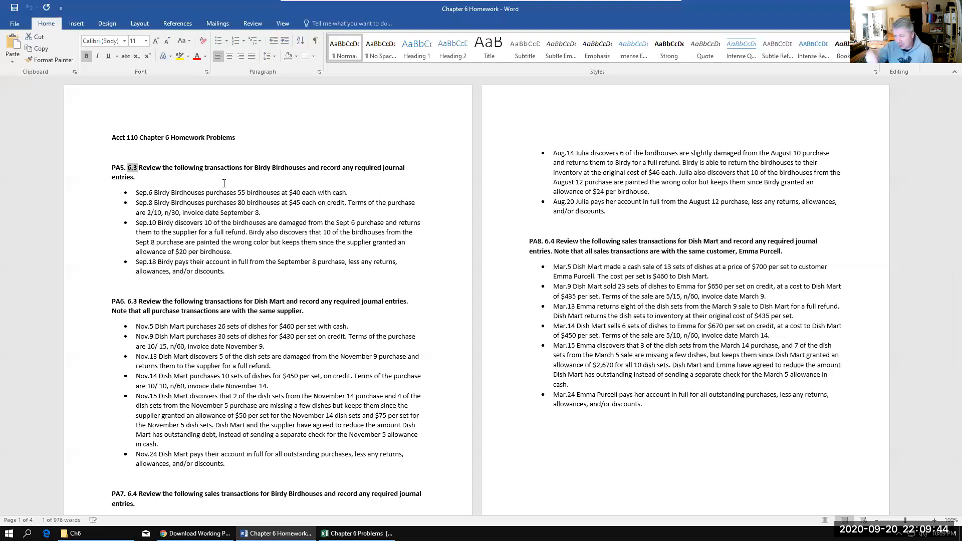
drag(404, 6, 0, 39)
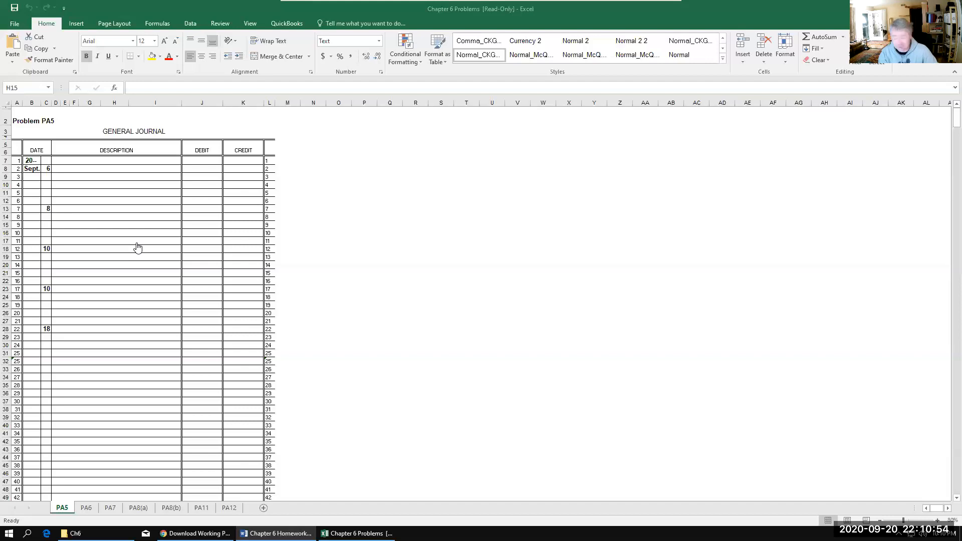
Step: For the Sept. 6 journal entry, enter Merchandise Invertory in D8 as the debit account and Cash in F9 as the credit account
click(59, 169)
text(M)
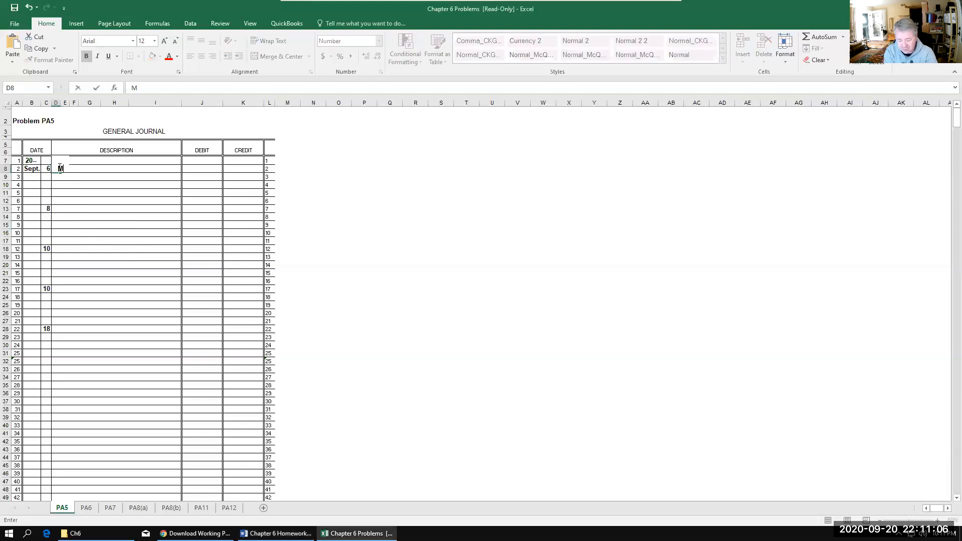
text(erc)
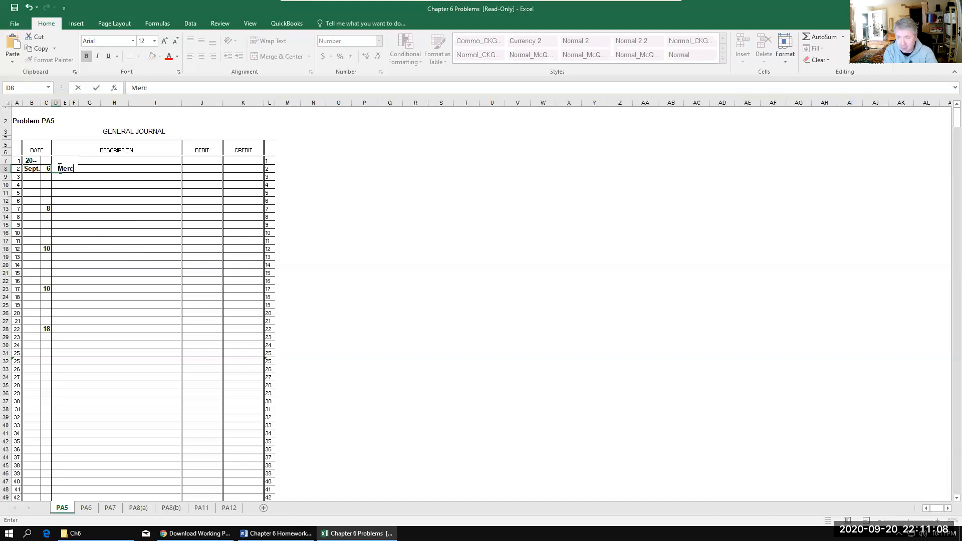
text(han)
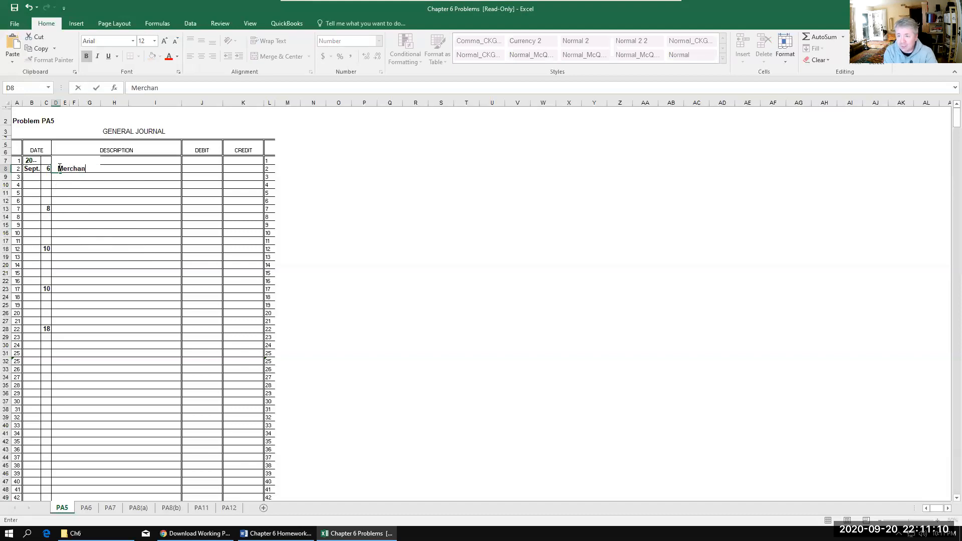
text(dise I)
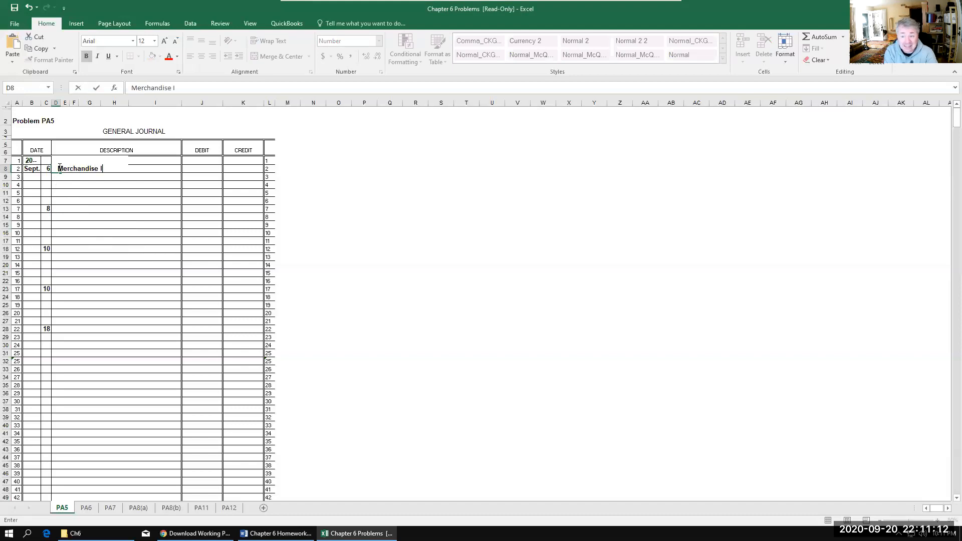
text(nv)
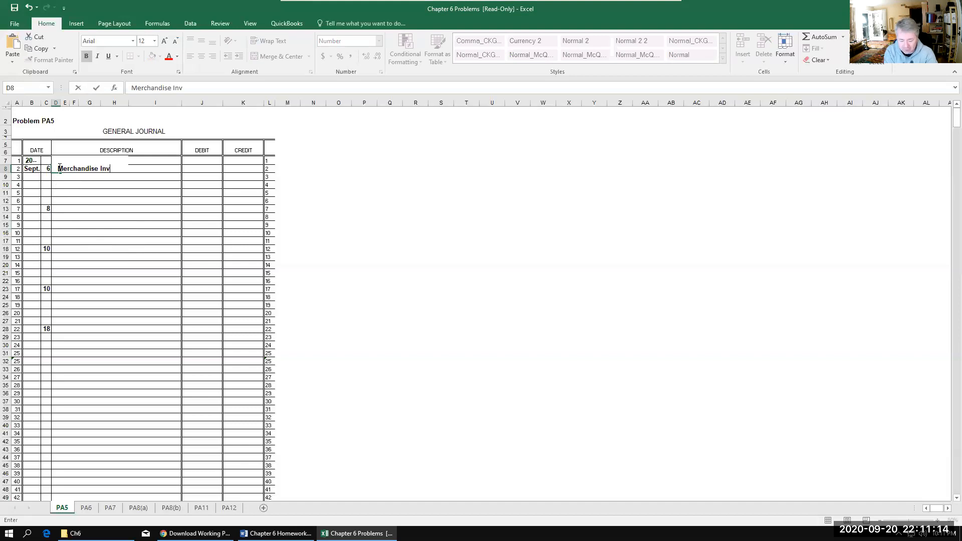
text(entory)
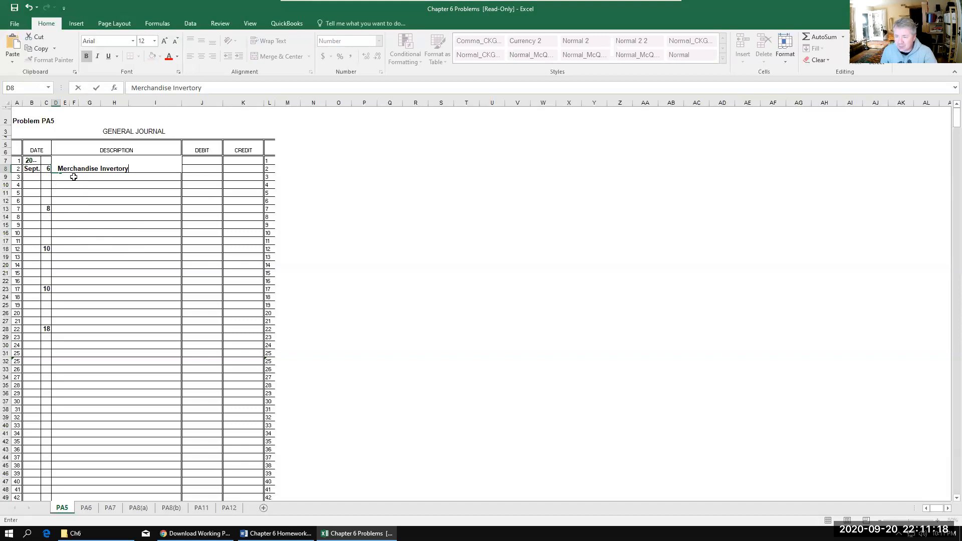
click(74, 177)
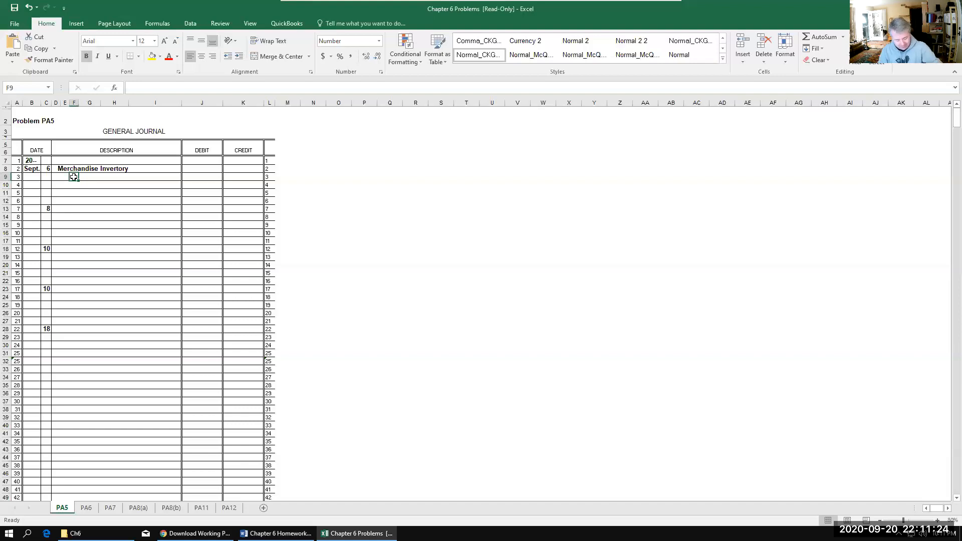
text(Cash)
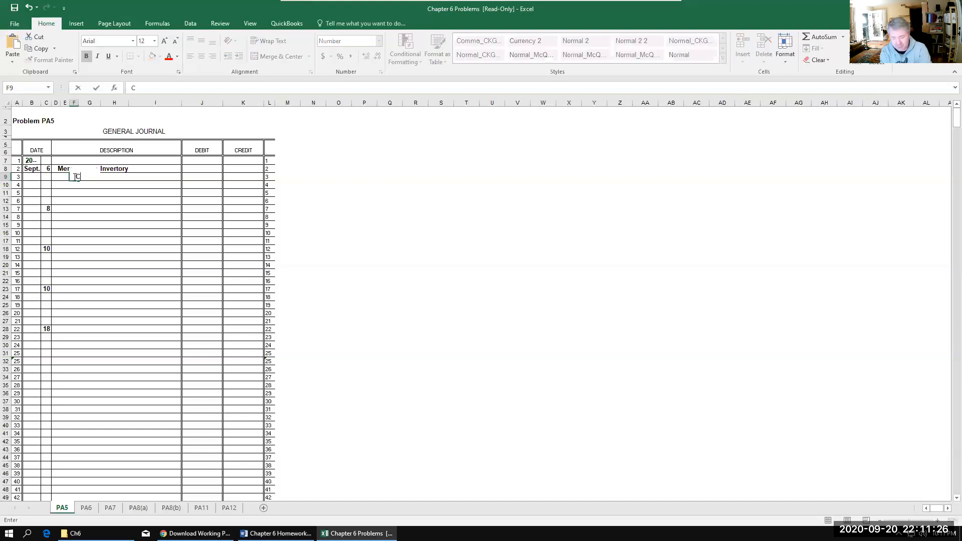
click(138, 215)
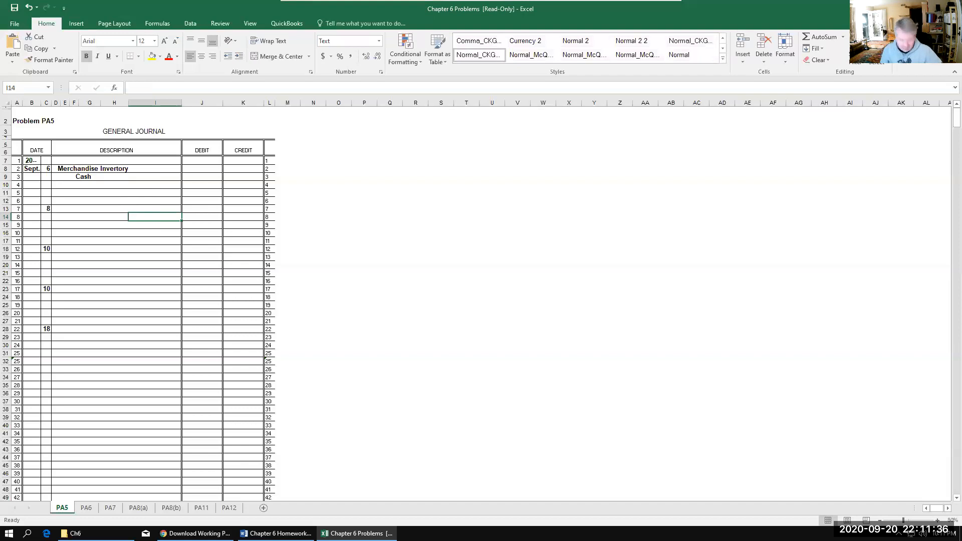
Step: Enter 2,200 as the Sept. 6 debit for merchandise in J8 and 2,200 as the credit for Cash in K9
click(202, 167)
text(2500)
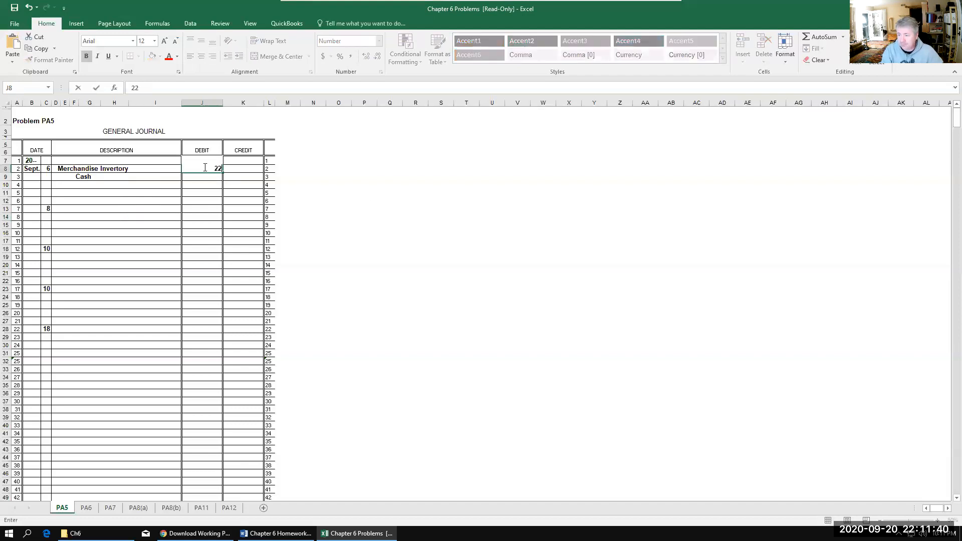
key(Return)
key(Tab)
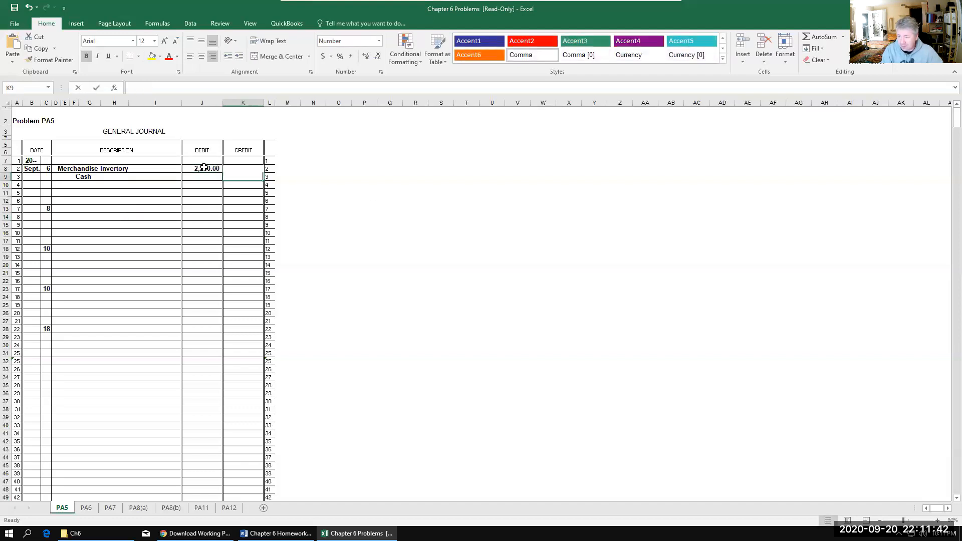
text(20022)
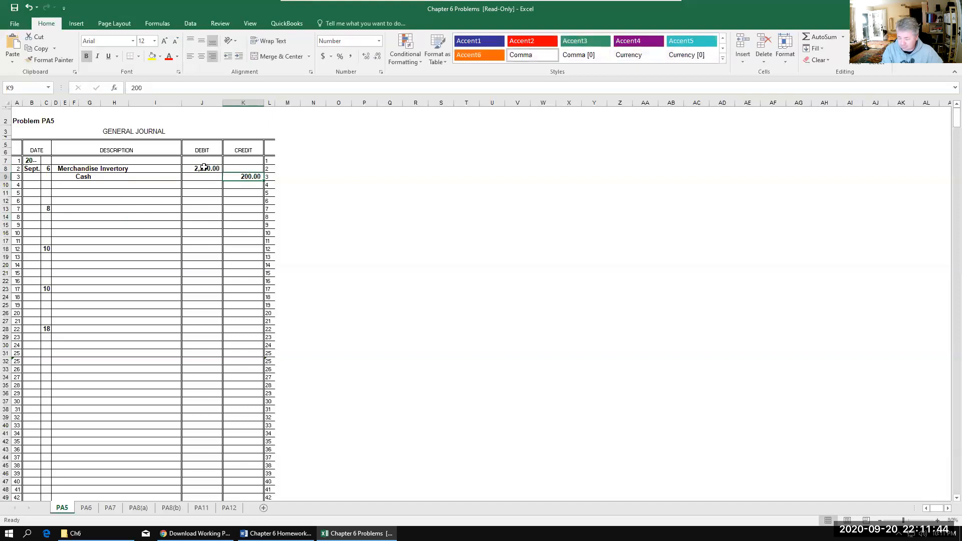
text(00)
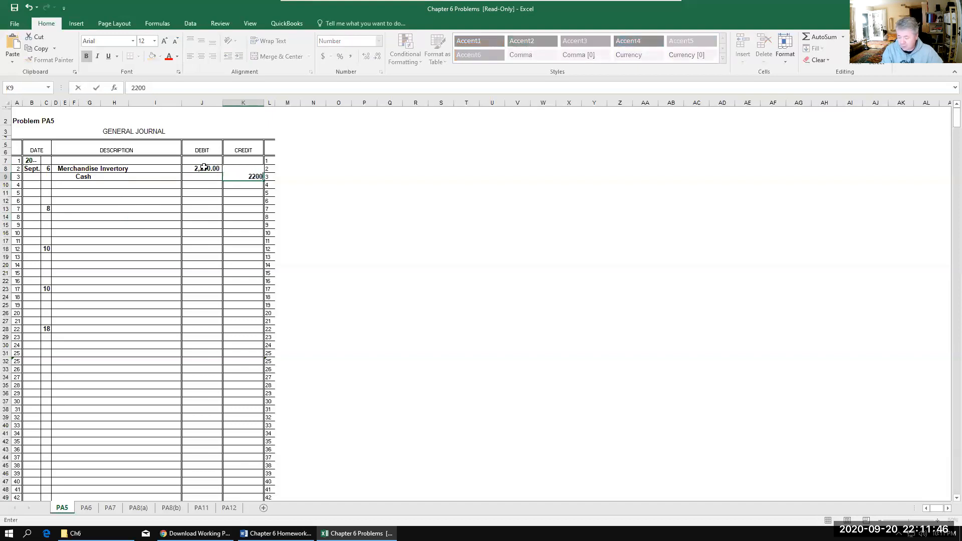
key(Return)
key(Left)
key(Left)
key(Left)
key(Left)
key(Left)
key(Left)
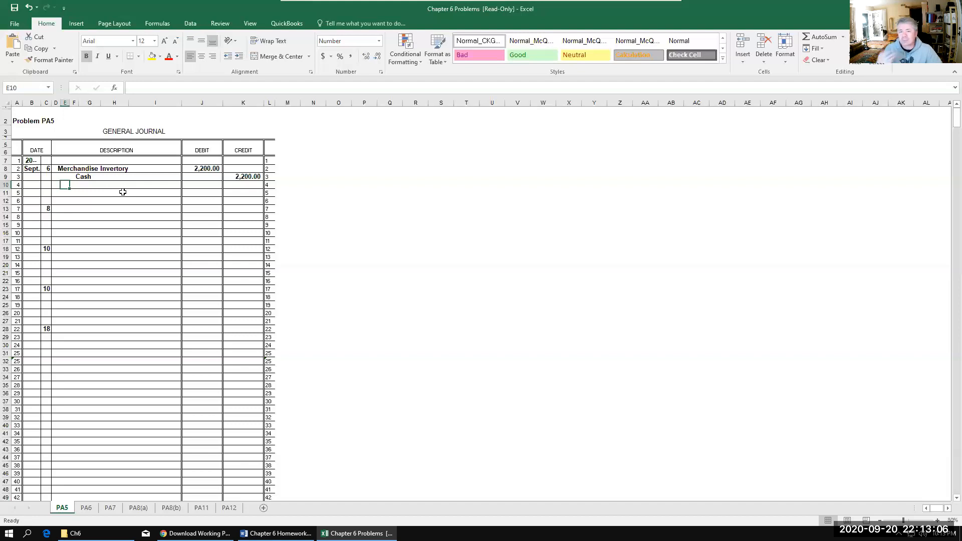
Step: For the Sept. 8 journal entry, enter Merchandis Inv in D13 as the debit account and Accounts Payable in F14 as the credit account
click(65, 209)
click(56, 207)
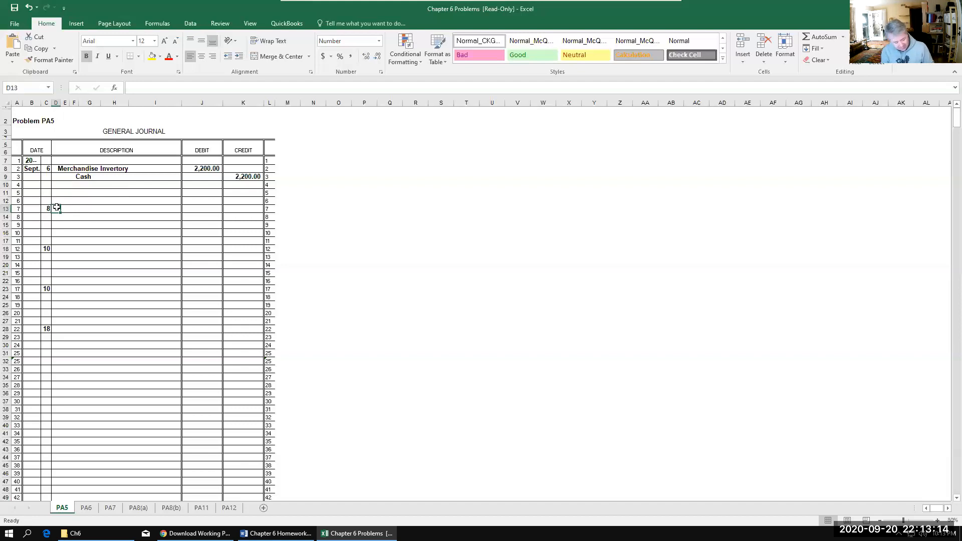
text(M)
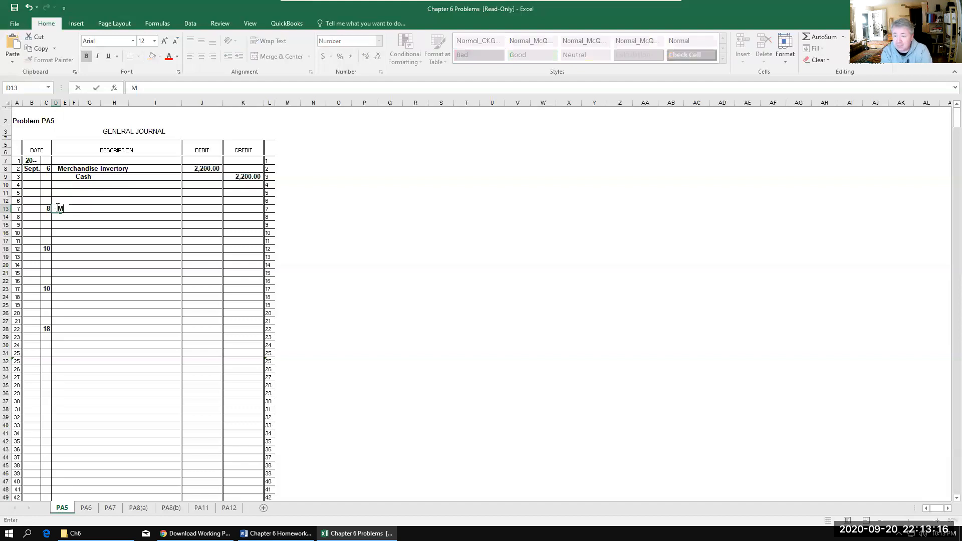
text(erchandis)
key(BackSpace)
text(Inv)
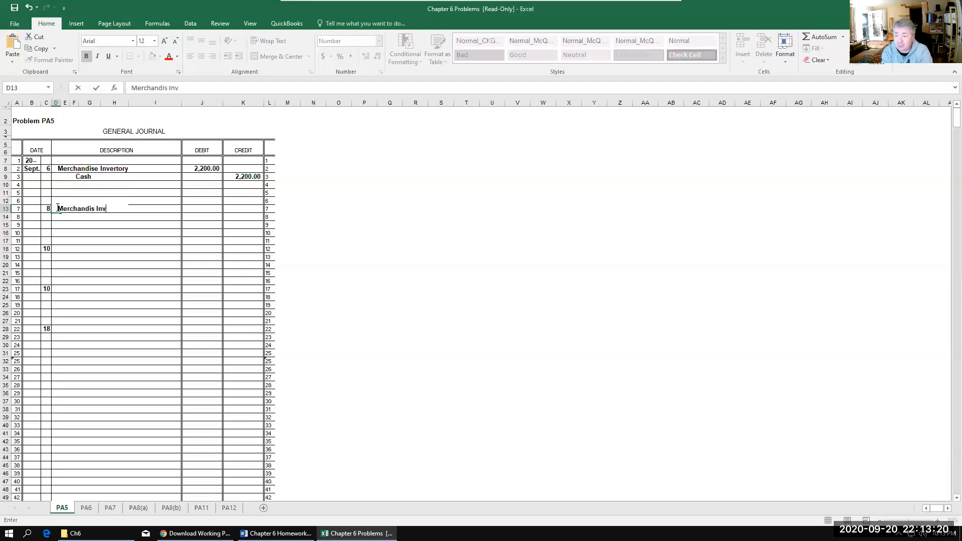
key(Tab)
click(68, 217)
click(75, 216)
text(Ac)
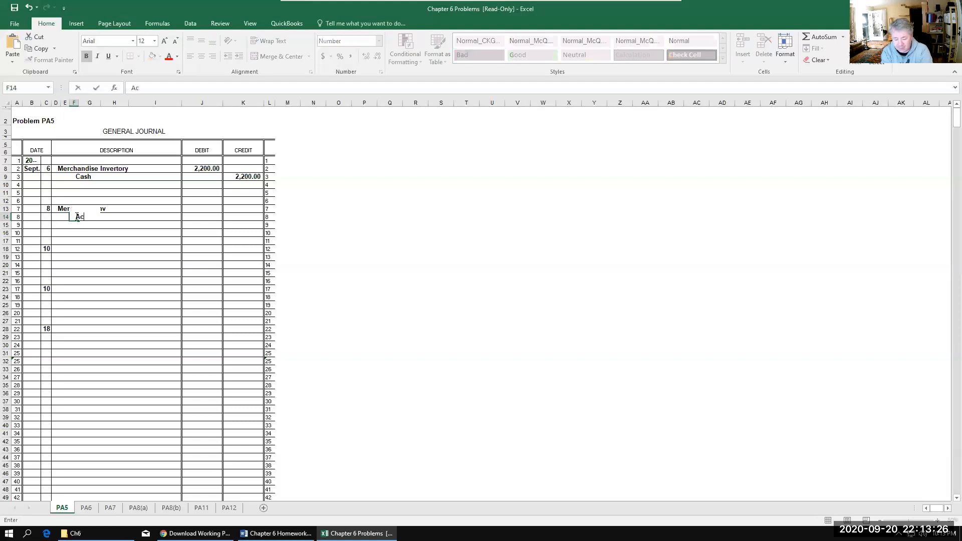
text(counts Payable)
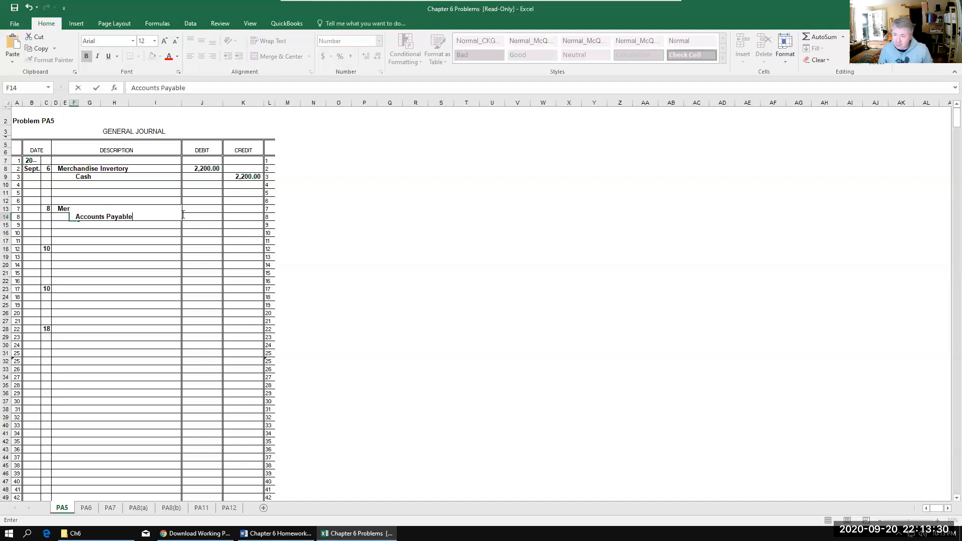
Step: Enter 3,600 as the Sept. 8 merchandise debit in J13 and 3,600 as the Accounts Payable credit in K14
click(200, 208)
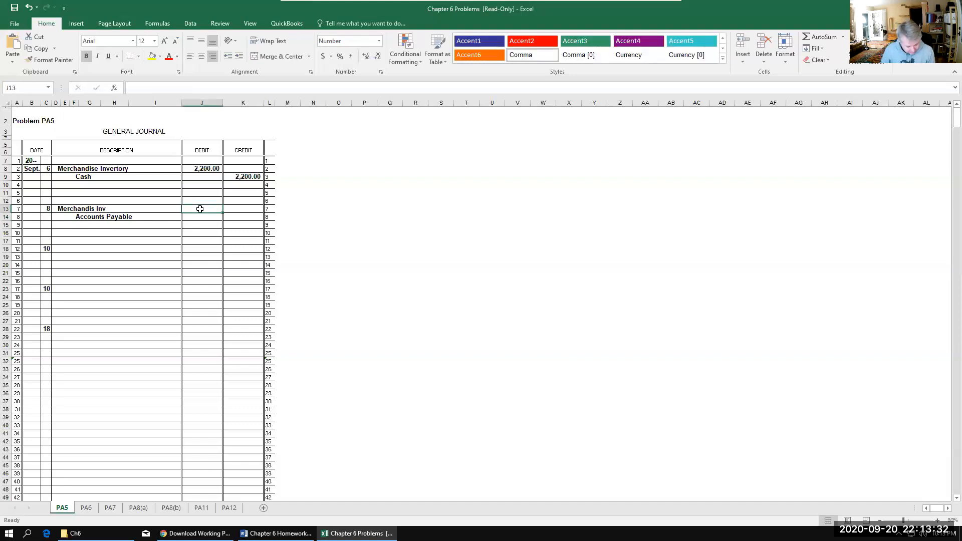
text(3600)
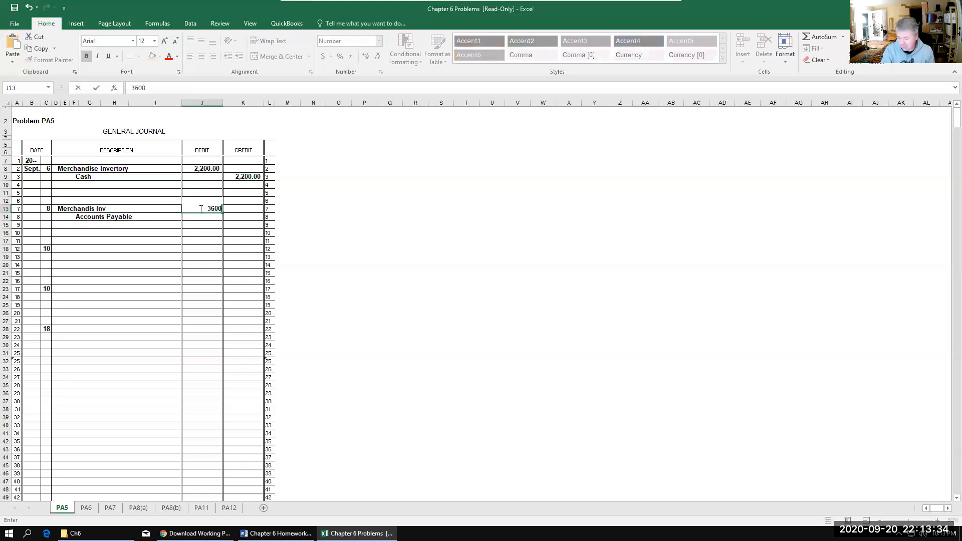
key(Return)
key(Right)
text(3,600)
key(Return)
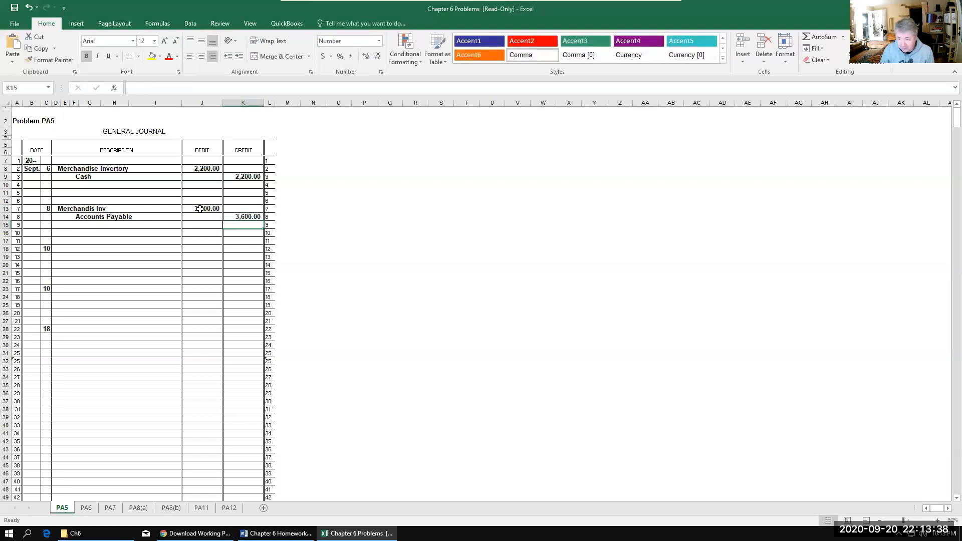
Step: Enter Cash in D18 as the debit account for the first Sept. 10 journal entry
click(59, 249)
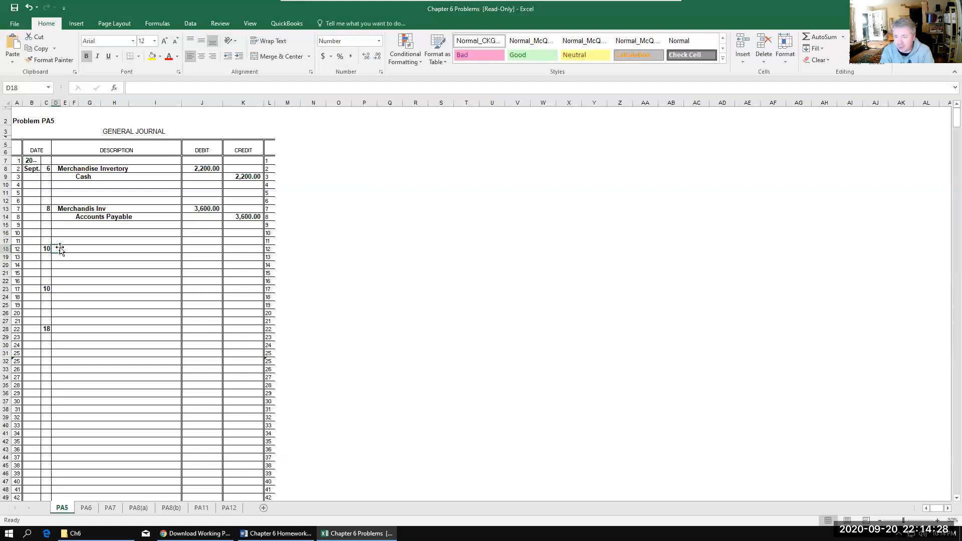
text(Cash)
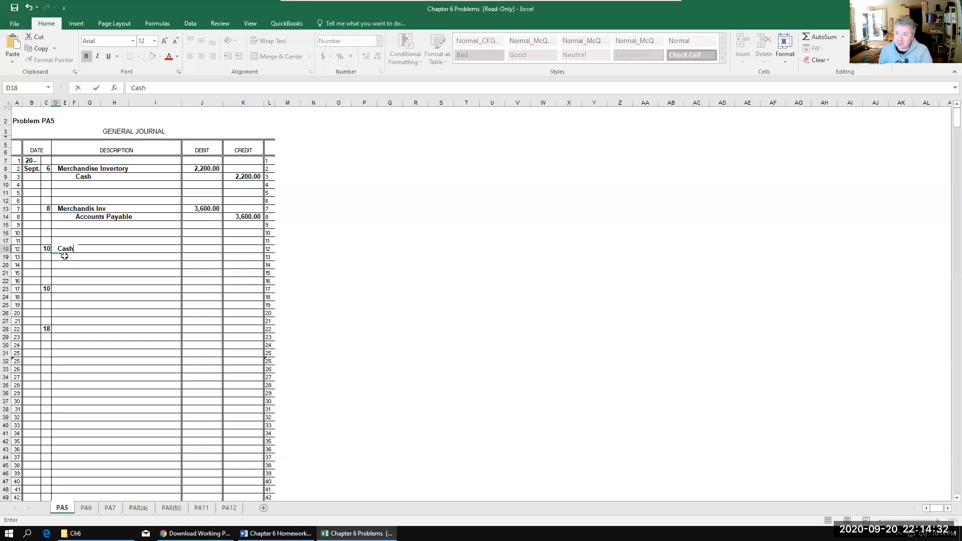
click(74, 256)
text(m)
key(Tab)
text(erc)
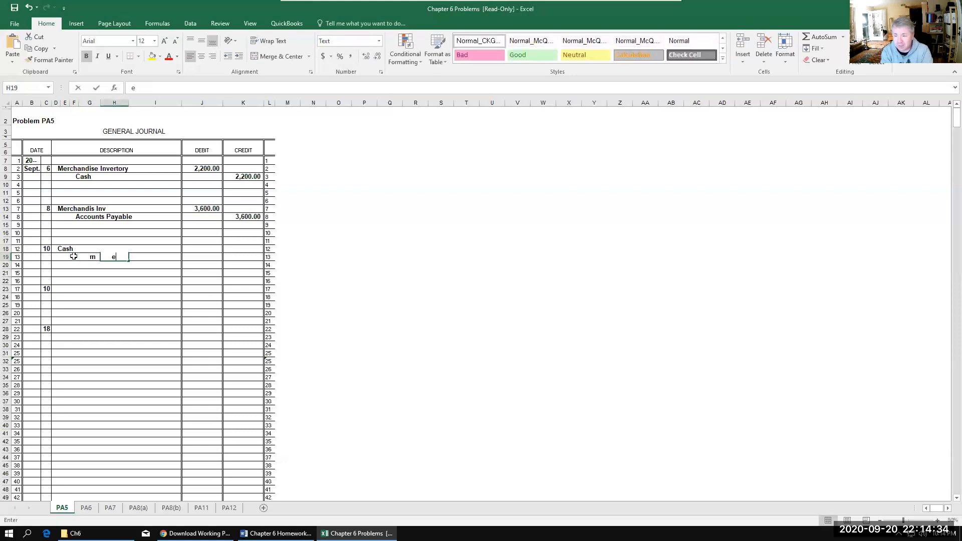
key(BackSpace)
key(BackSpace)
key(BackSpace)
Step: Enter Merchandise Inv in F19 as the credit account of the first Sept. 10 entry and clear the stray m in G19
click(73, 255)
text(Merchan)
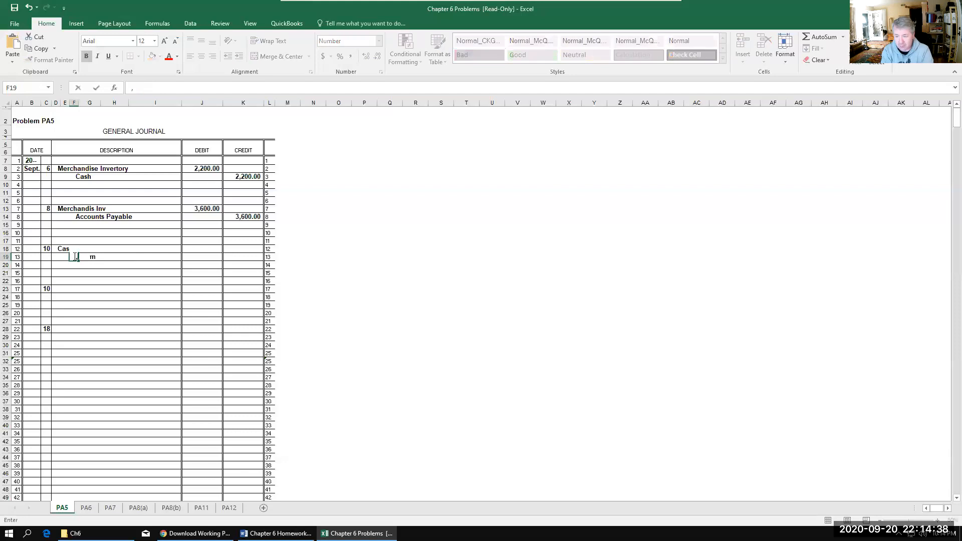
text(dise Inv)
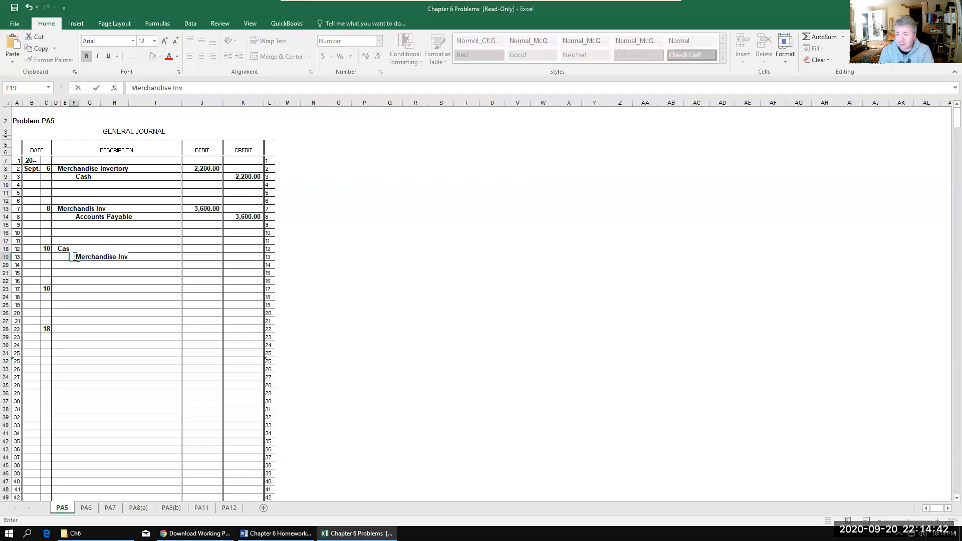
key(Return)
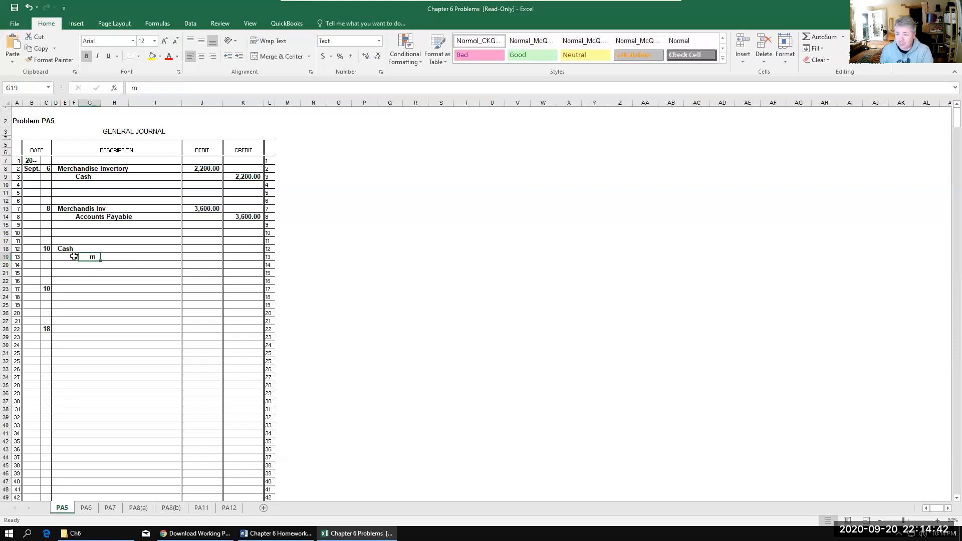
click(136, 280)
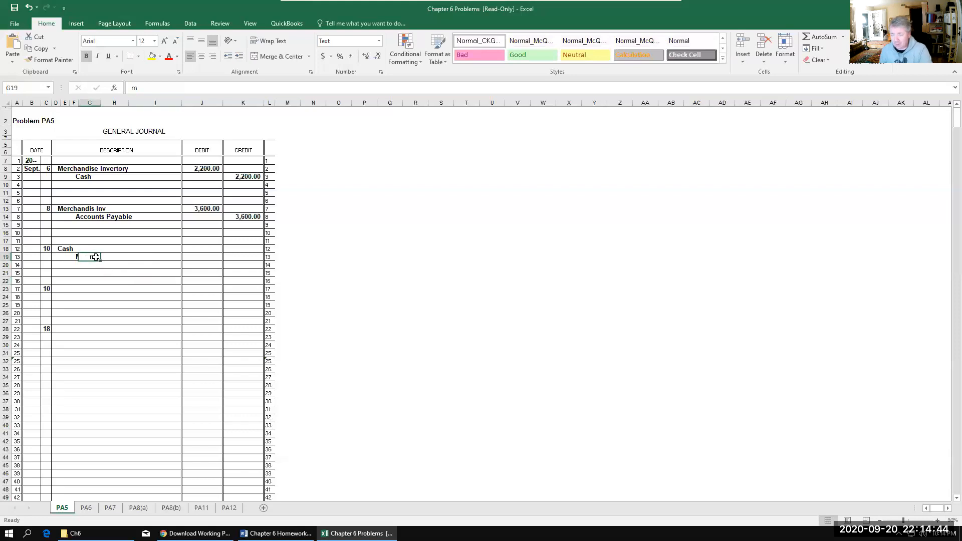
click(85, 321)
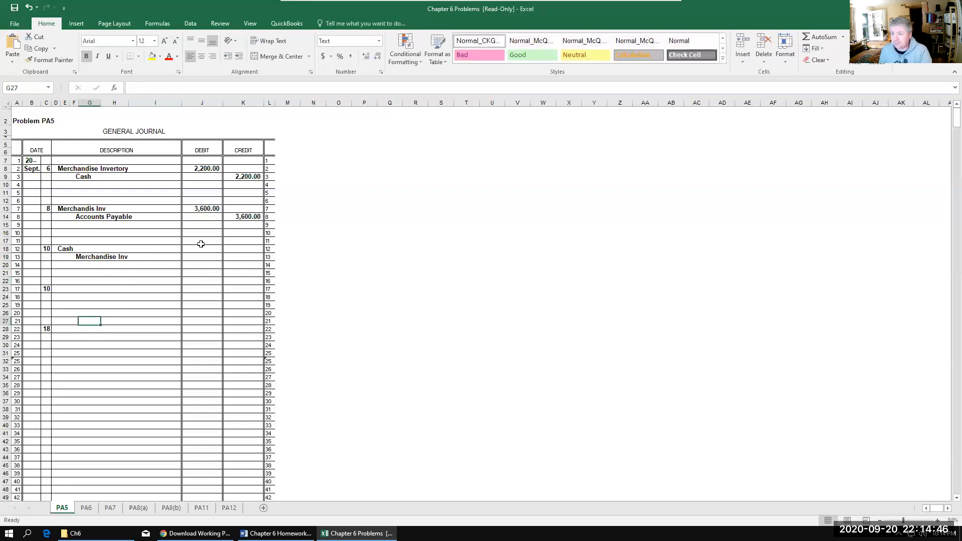
Step: Enter 400 as the first Sept. 10 entry's Cash debit in J18 and 400 as its Merchandise Inv credit in K19
click(204, 248)
text(400)
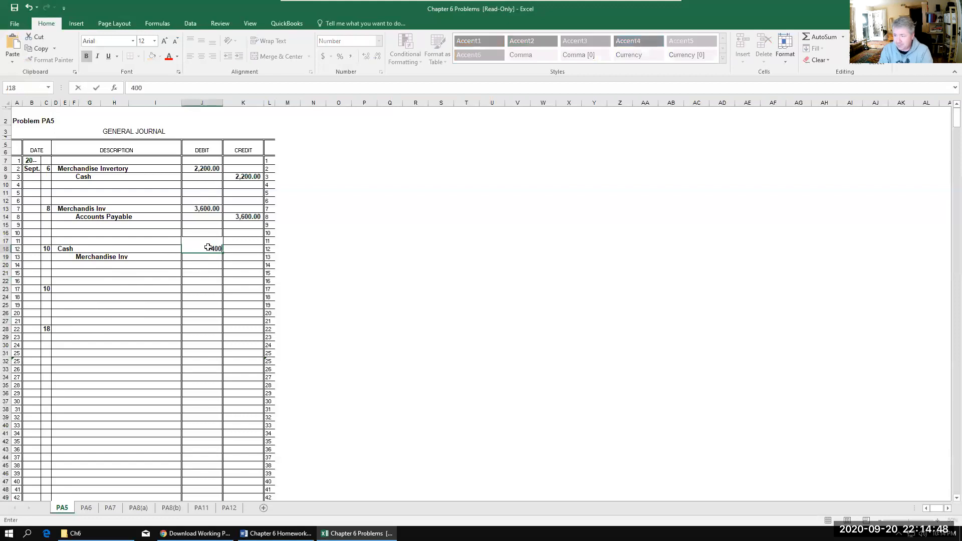
key(Tab)
key(Down)
text(400)
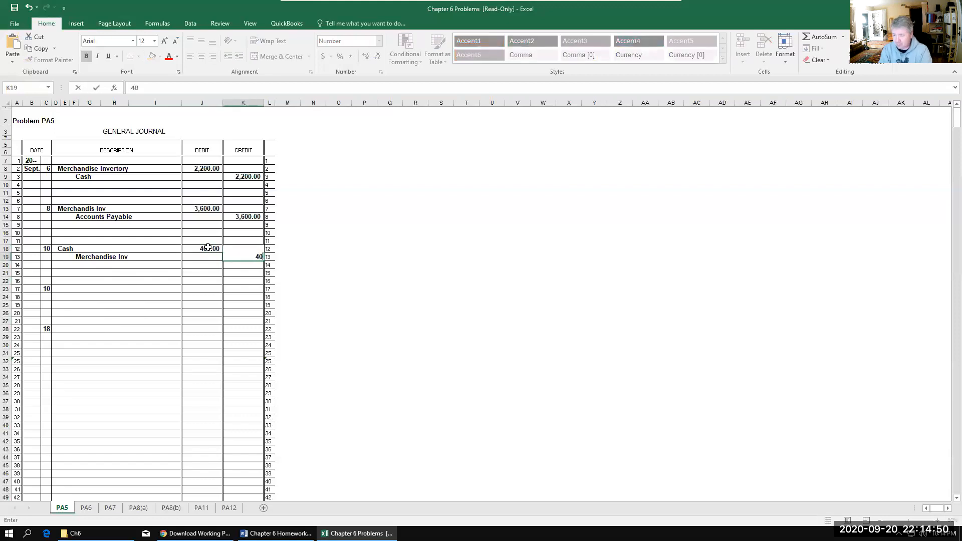
key(Return)
key(Down)
key(Down)
key(Down)
key(Left)
key(Left)
key(Left)
key(Left)
key(Left)
key(Left)
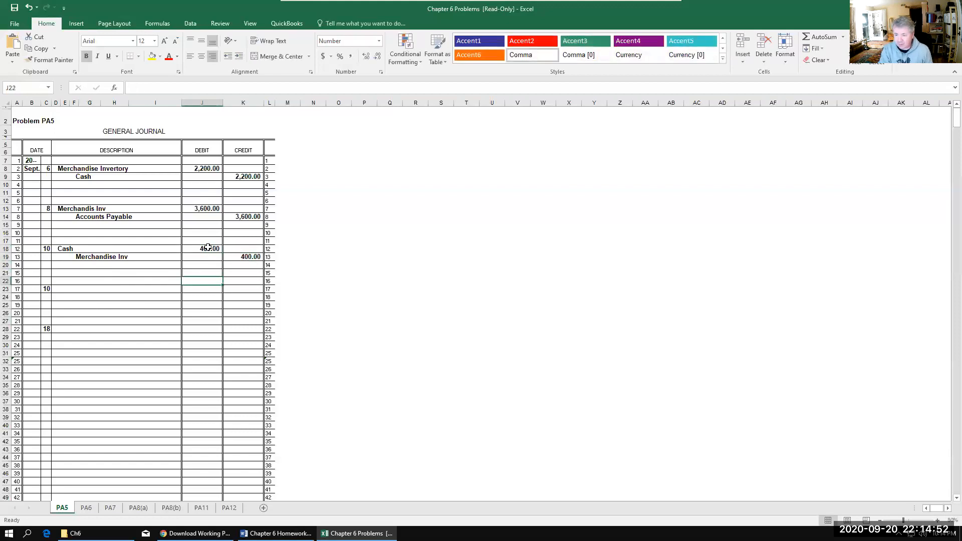
Step: Enter Accounts Payable in D23 as the second Sept. 10 entry's debit account, with 200 as its debit in J23
key(Left)
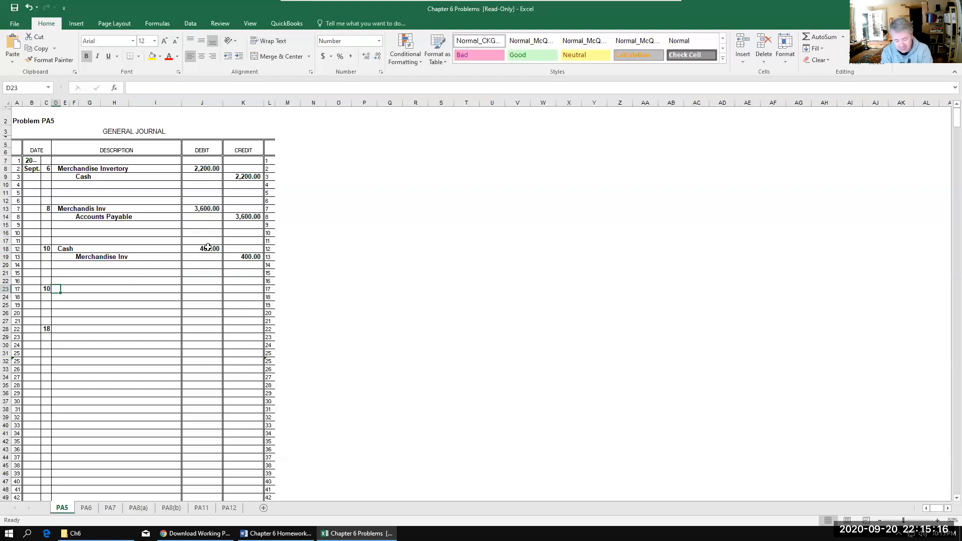
text(A)
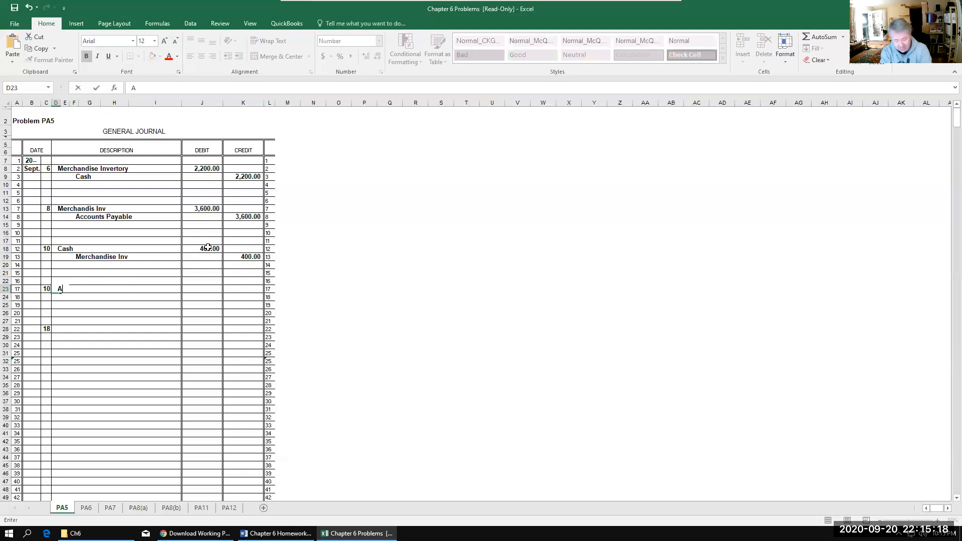
text(d)
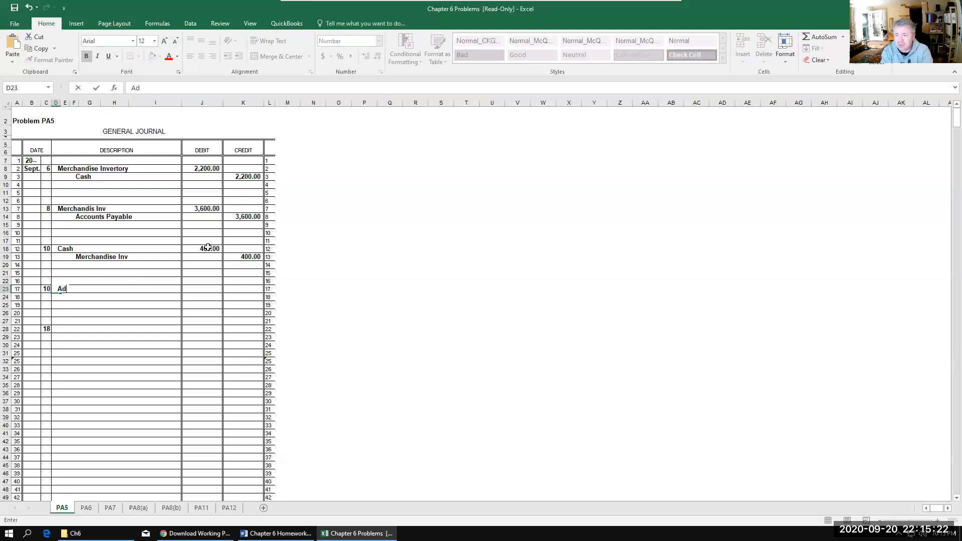
key(BackSpace)
text(ccounts Payable)
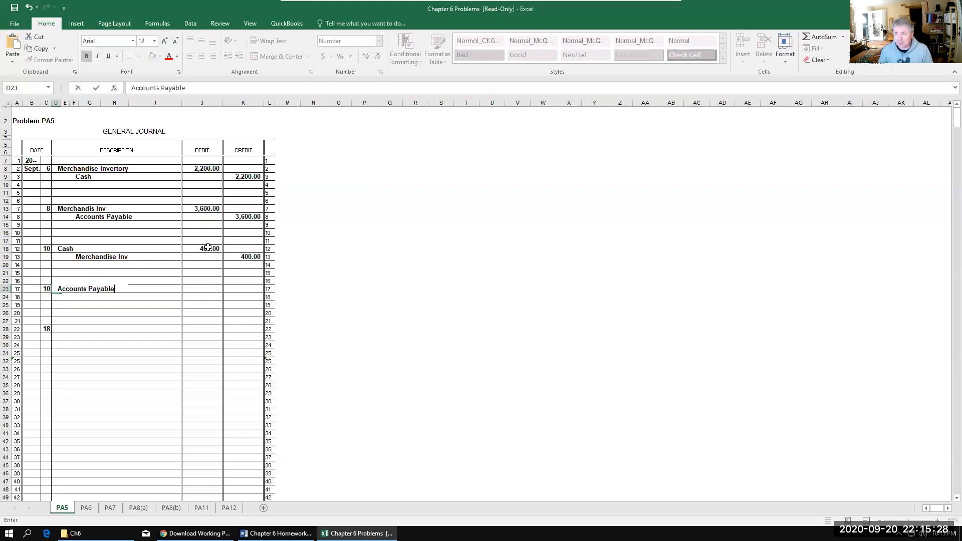
click(210, 288)
text(200)
key(Return)
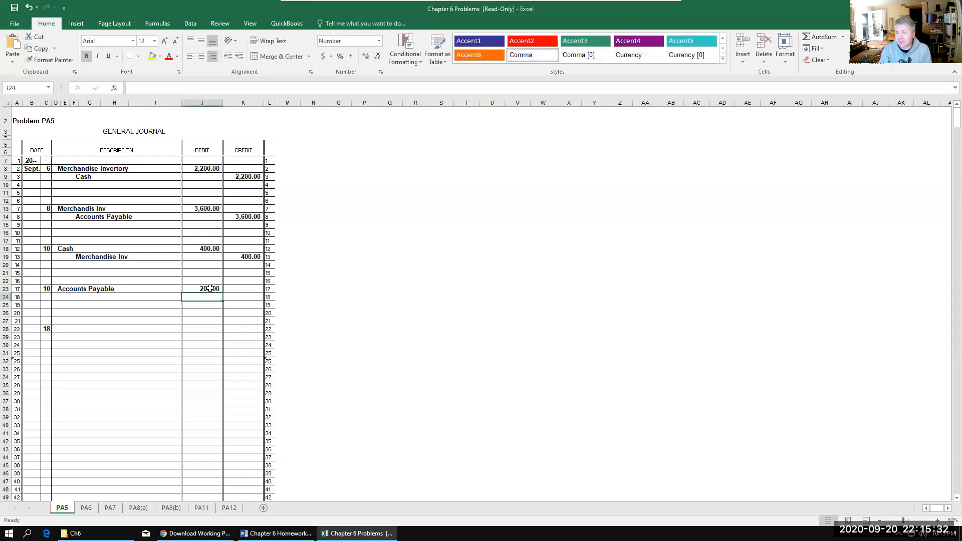
Step: Enter Merch Inv in G24 as the second Sept. 10 entry's credit account, with 200 as its credit in K24
key(Left)
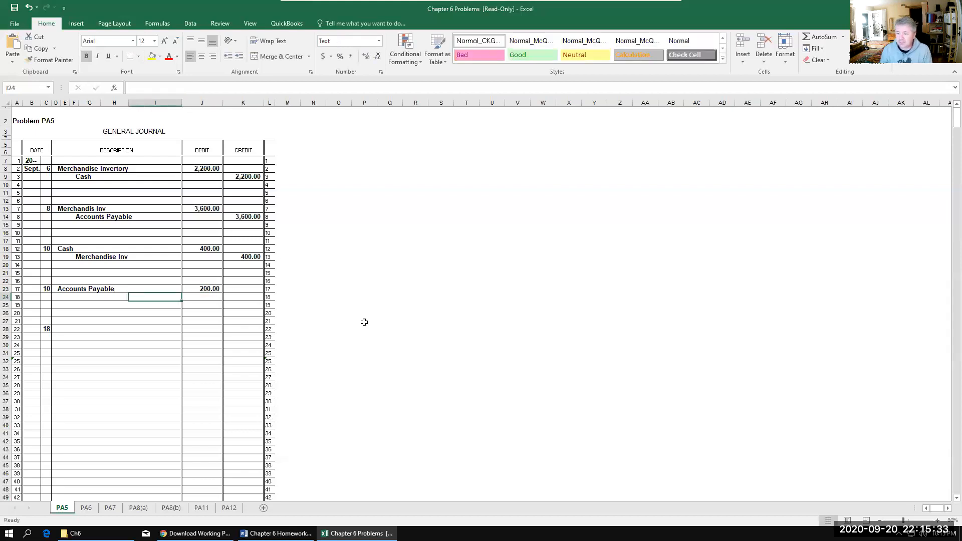
click(83, 297)
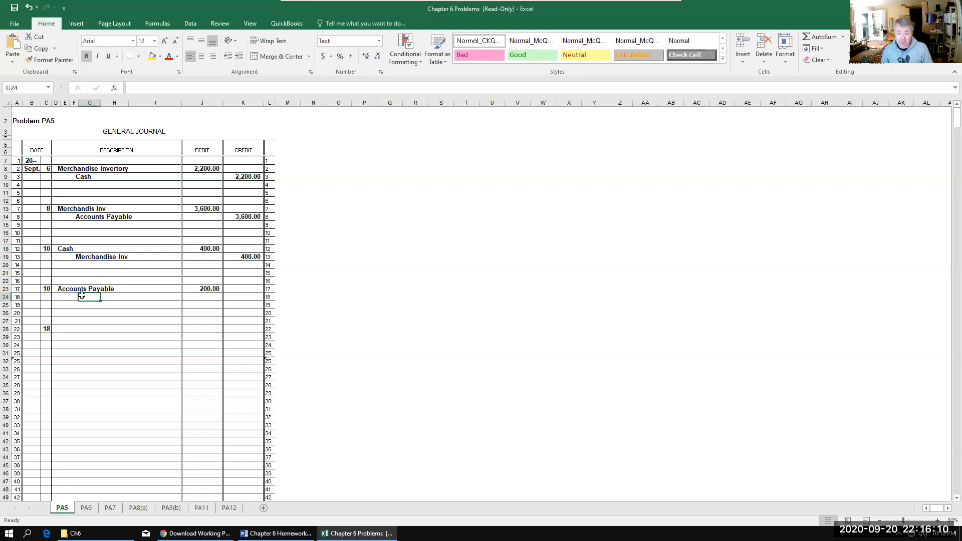
text(M)
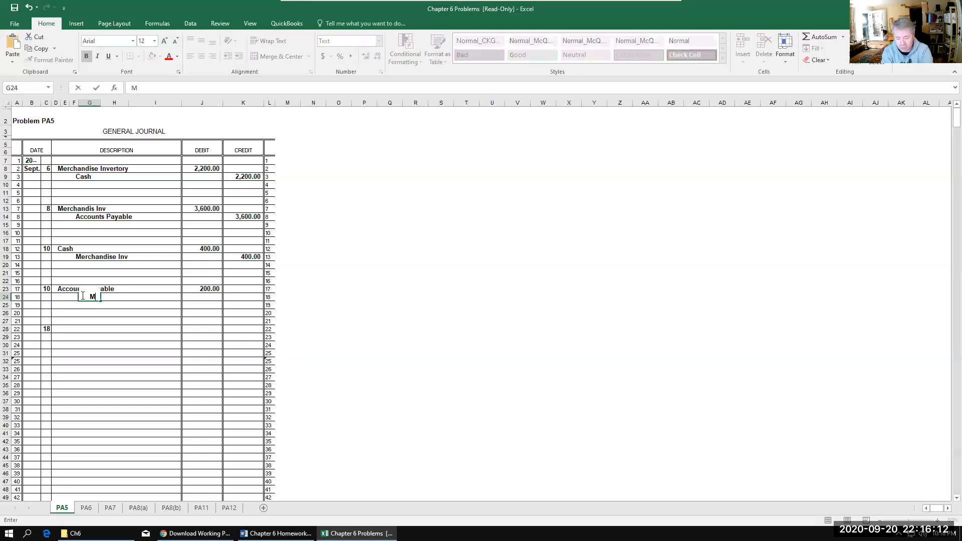
text(erch Inv)
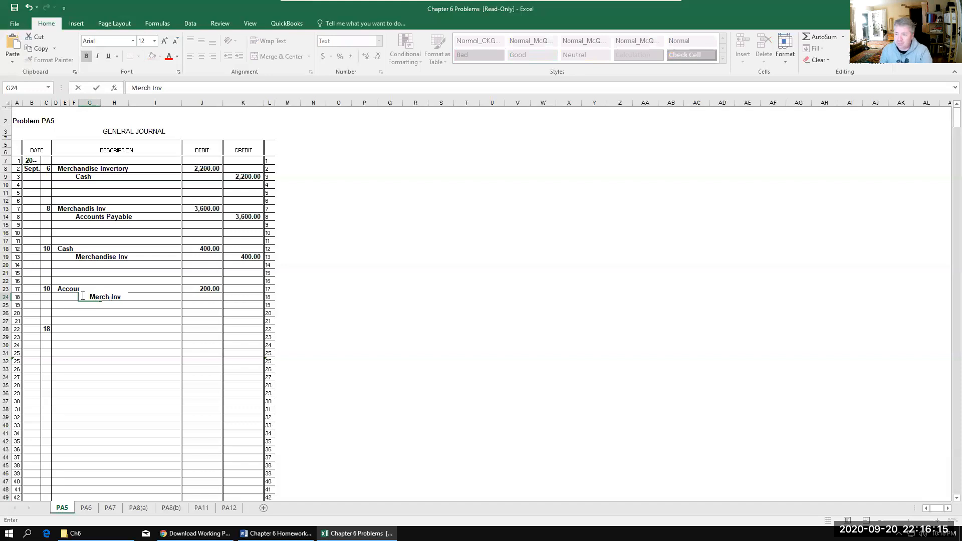
click(246, 295)
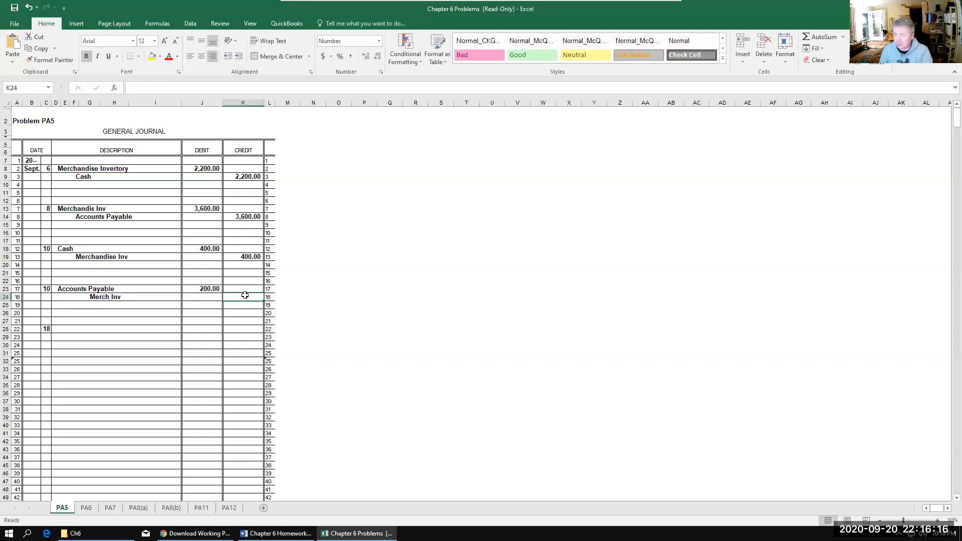
text(200)
key(Return)
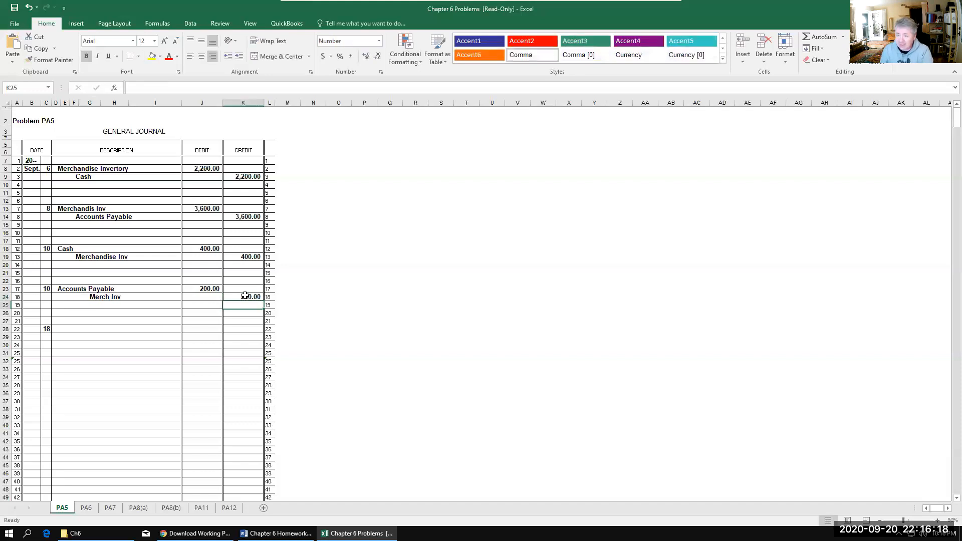
Step: Enter Accounts Payable in D28 as the Sept. 18 debit account, with 3,400 as its debit in J28
click(62, 330)
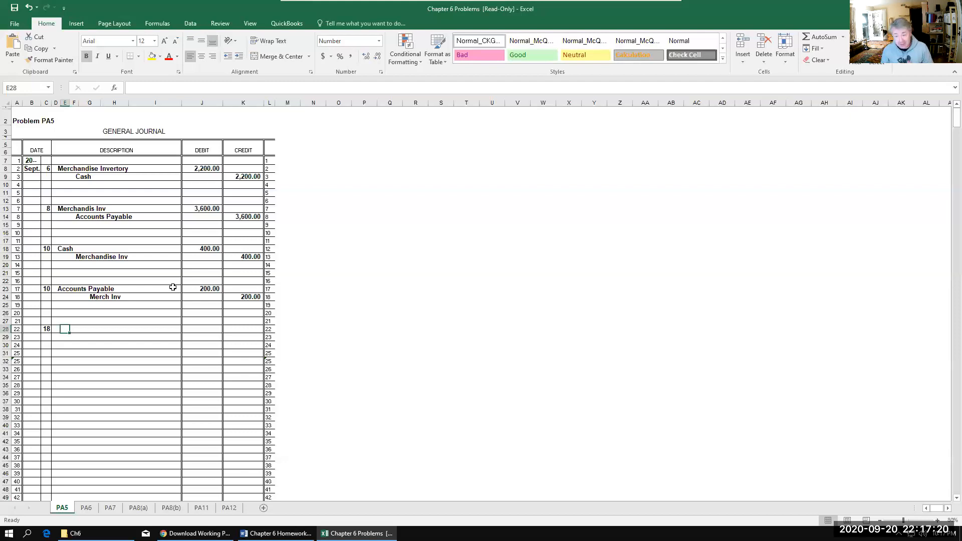
key(Left)
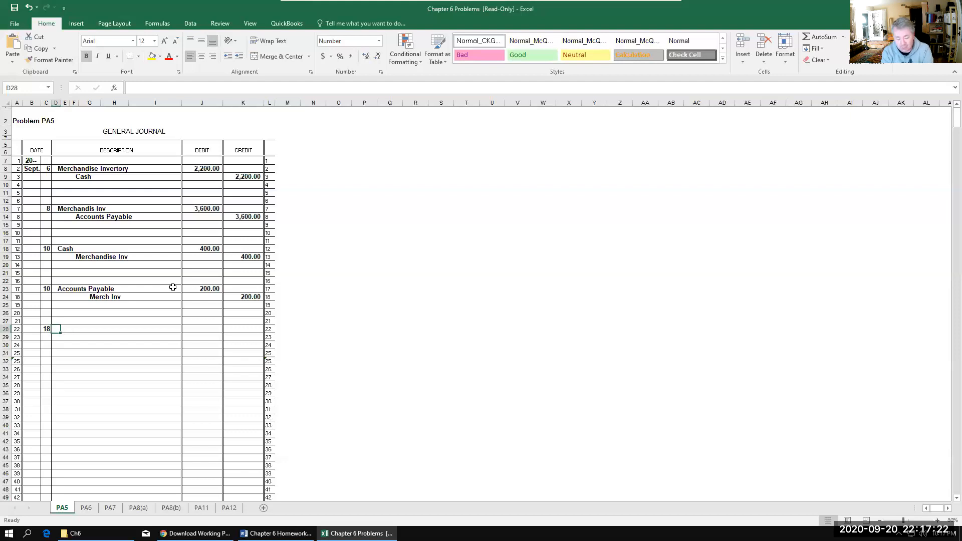
text(Accout)
key(BackSpace)
text(nts Payable)
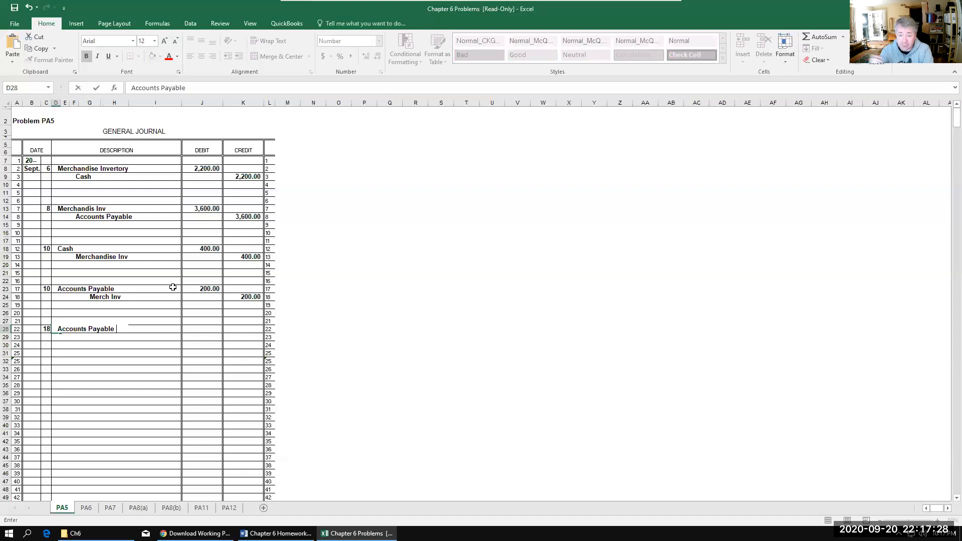
key(Right)
key(Right)
key(Right)
key(Right)
key(Right)
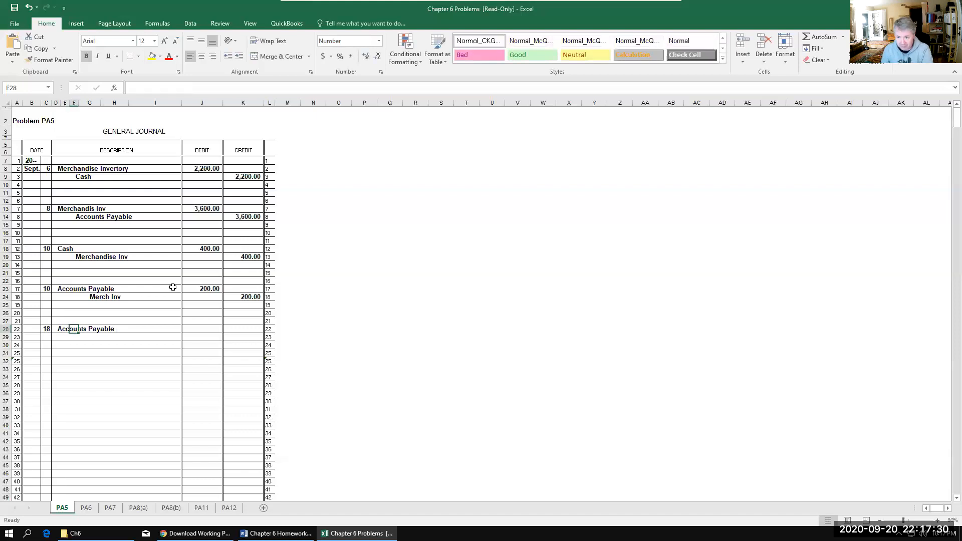
key(Right)
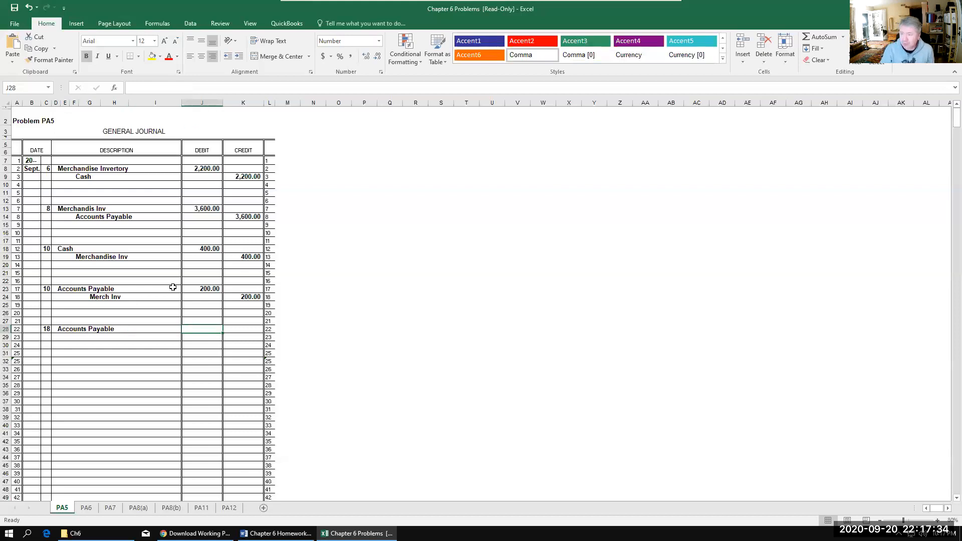
text(3400)
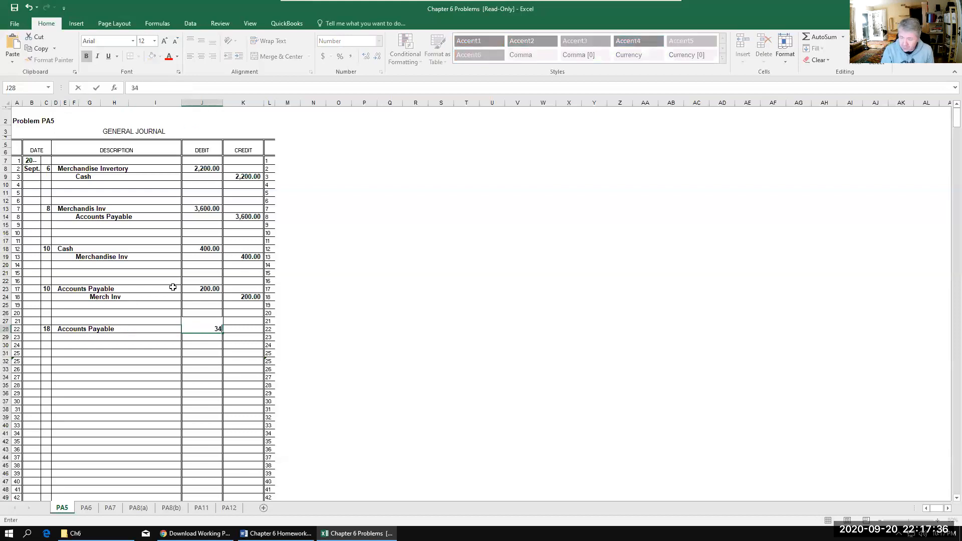
Step: Enter Merchandise Inv in F29 as the first Sept. 18 credit account, with 68 as its credit in K29
click(76, 337)
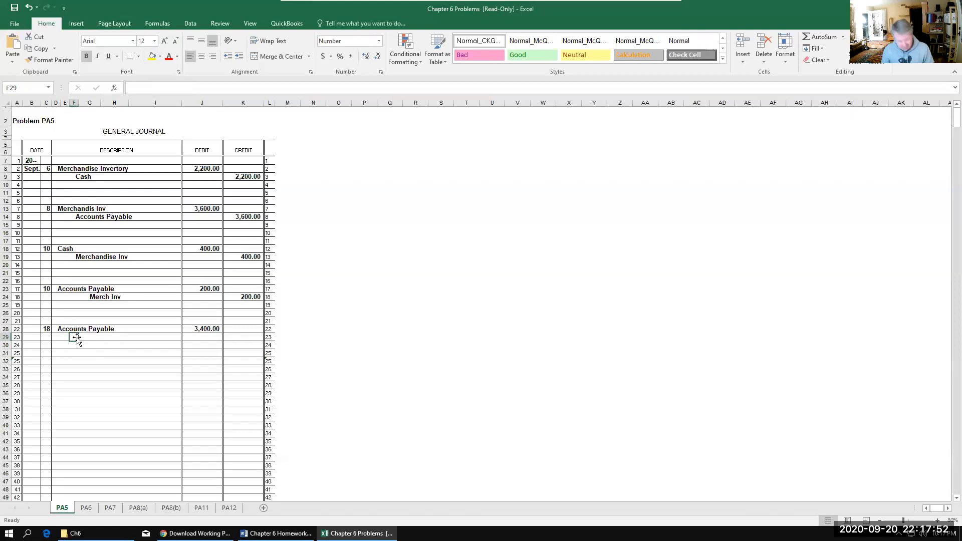
text(Mercha)
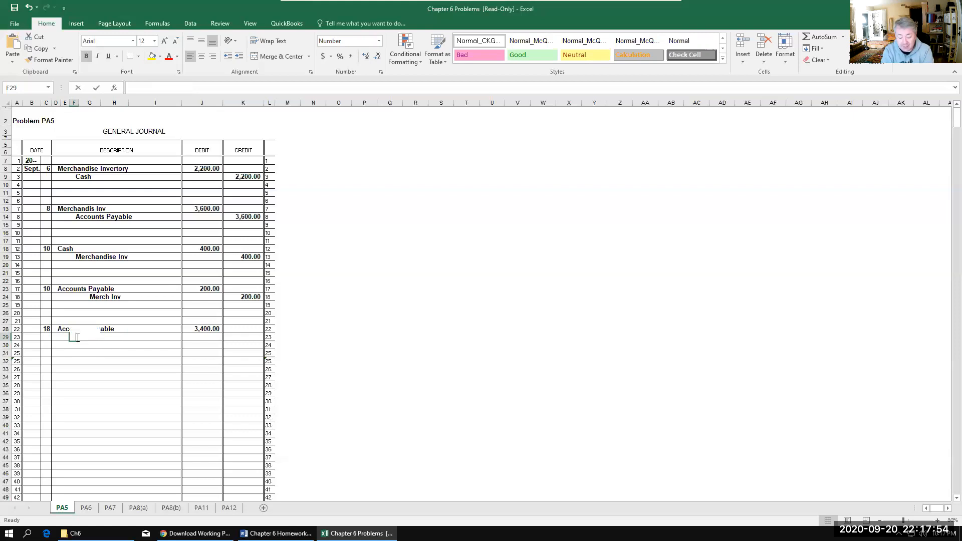
text(ndise)
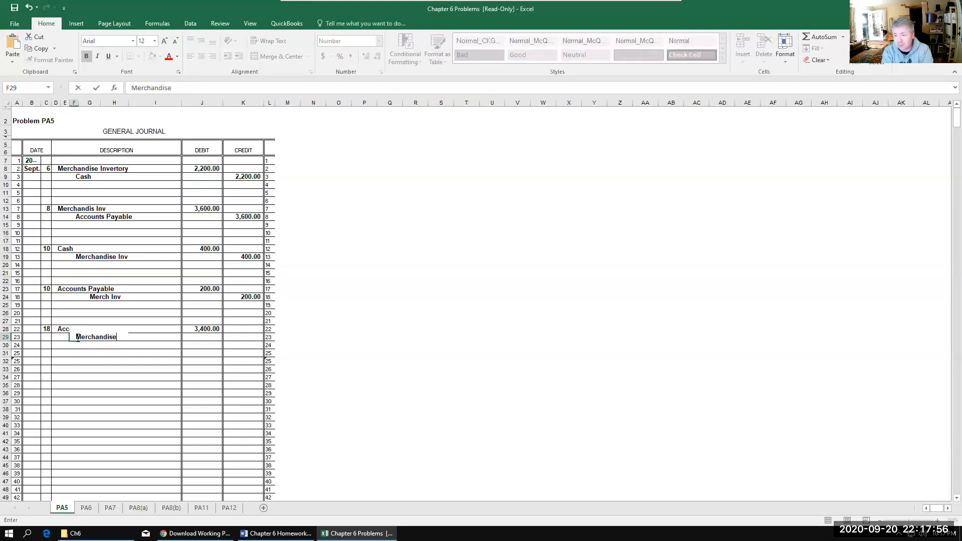
key(Tab)
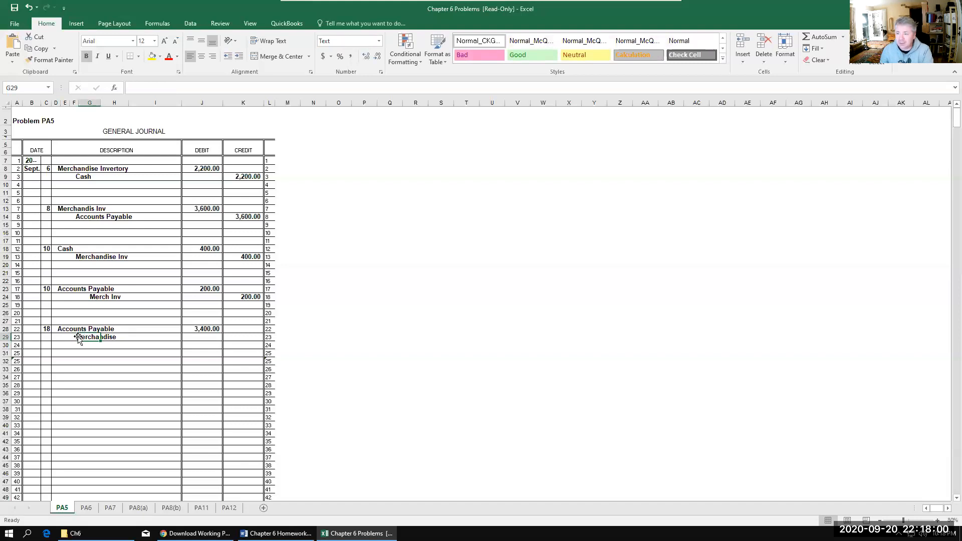
click(74, 337)
click(184, 90)
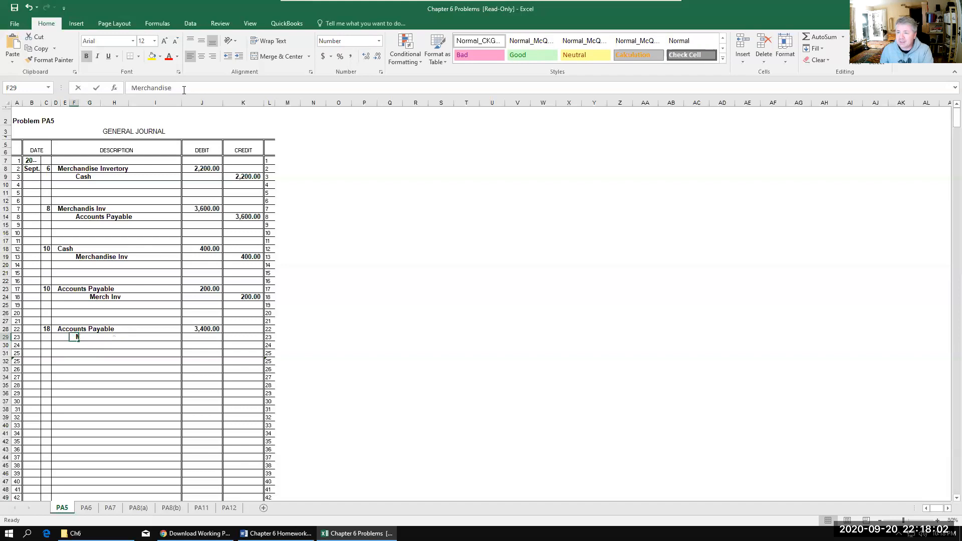
text(Inv)
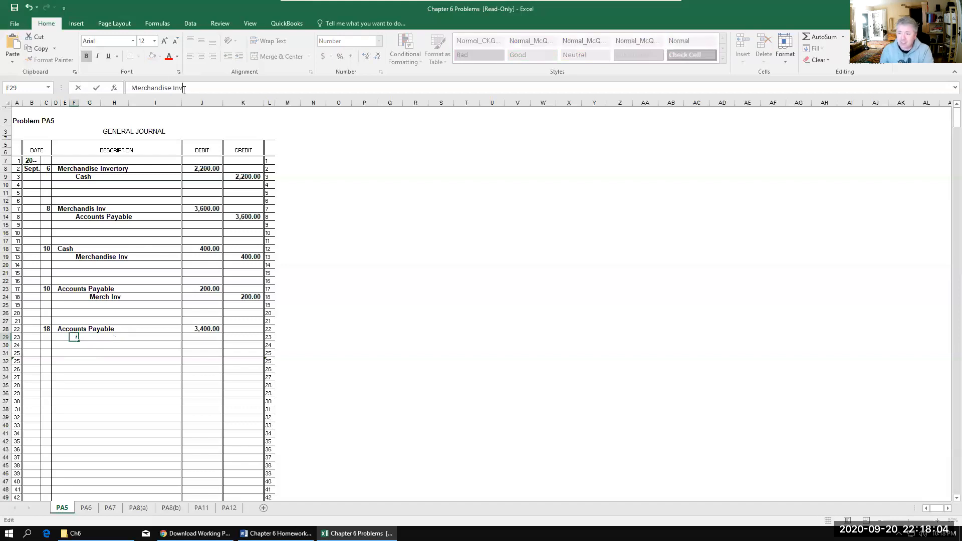
click(249, 337)
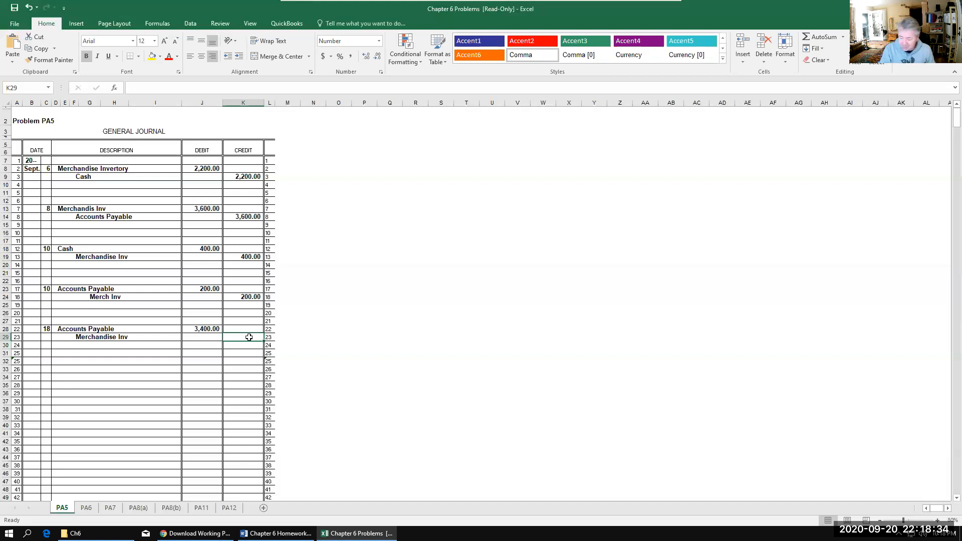
text(68)
key(Return)
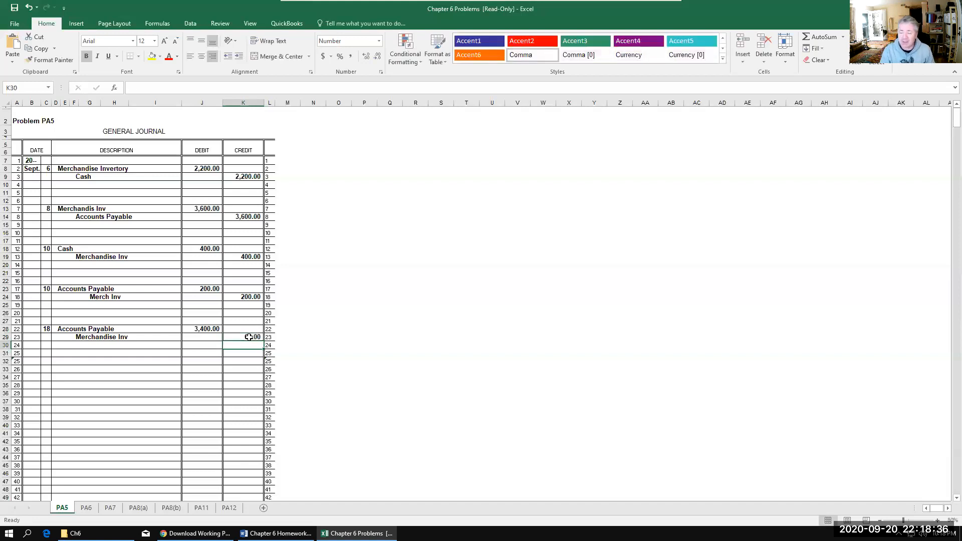
Step: Enter Cash in G30 as the second credit account of the Sept. 18 entry
click(81, 346)
text(Cash)
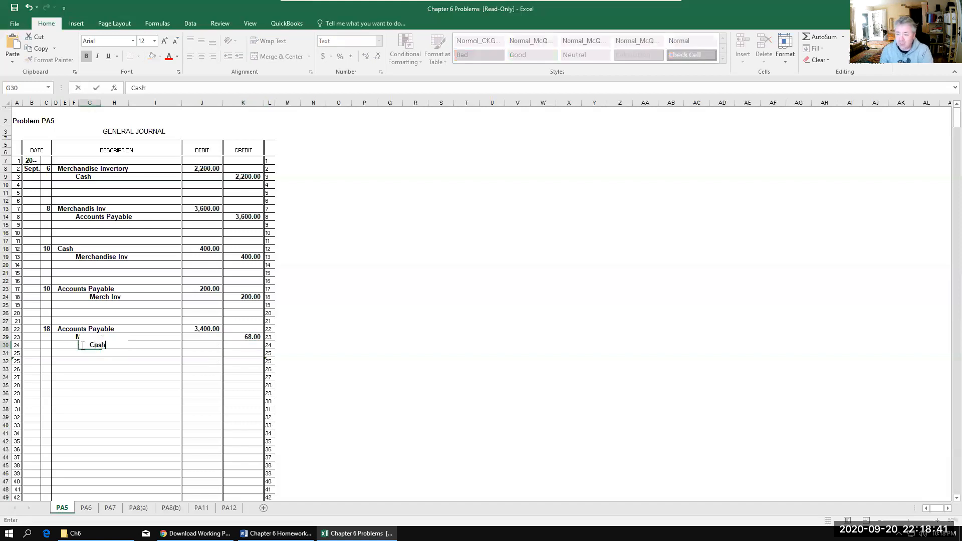
click(115, 369)
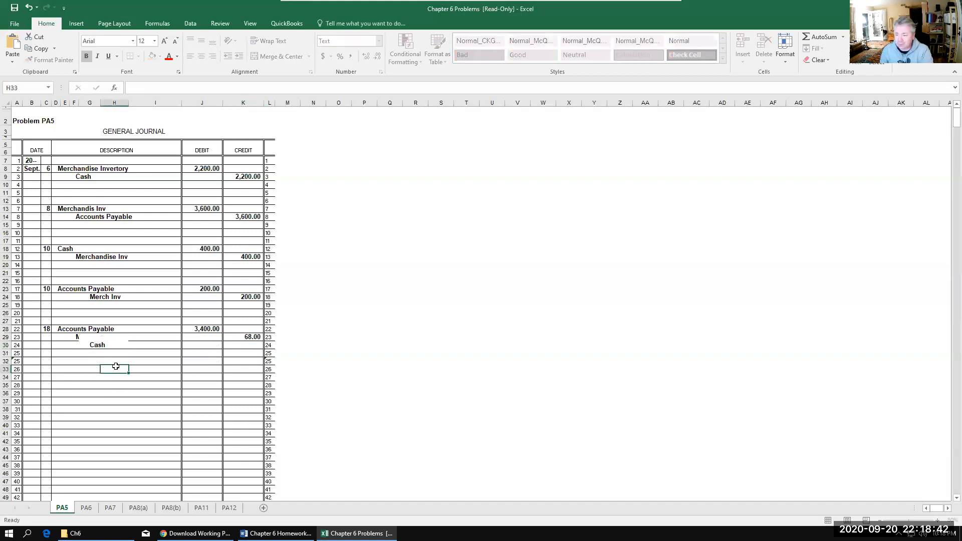
click(80, 345)
text(C)
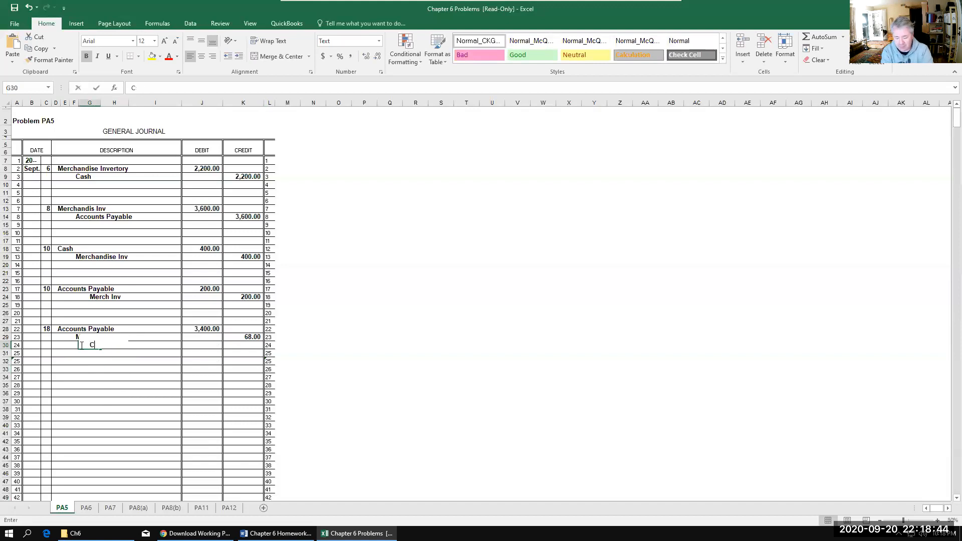
text(ash)
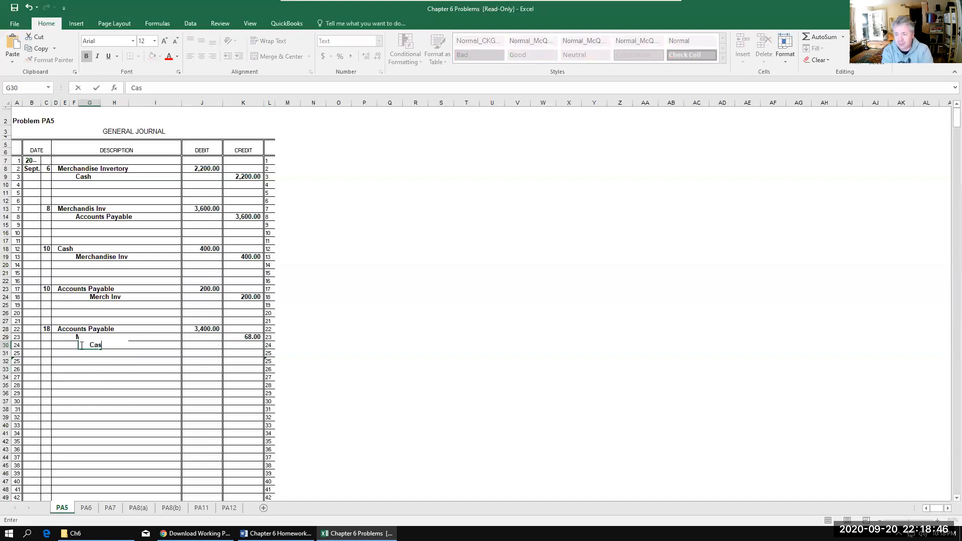
key(Tab)
key(Tab)
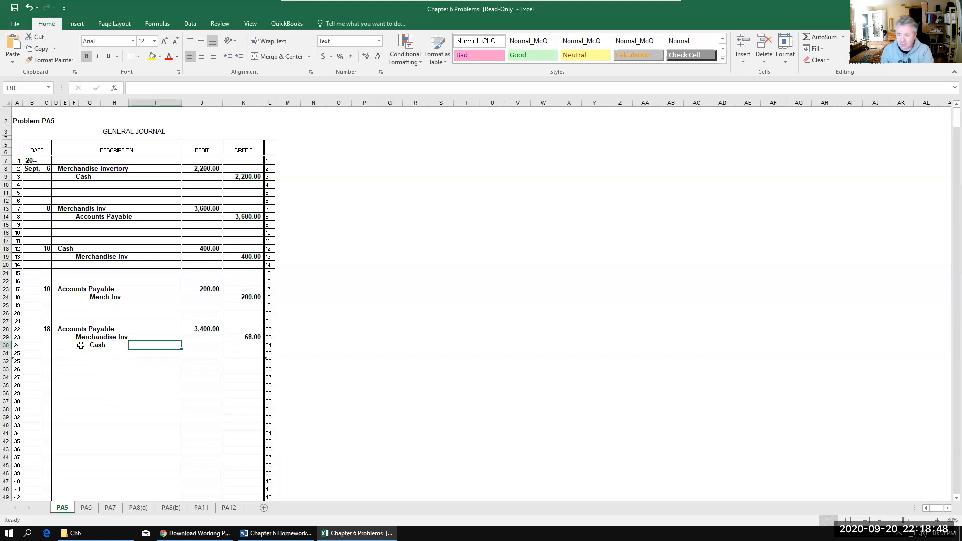
Step: Enter 3,332 as the Sept. 18 Cash credit in K30 and check the sum of the credits in K29:K30
click(241, 344)
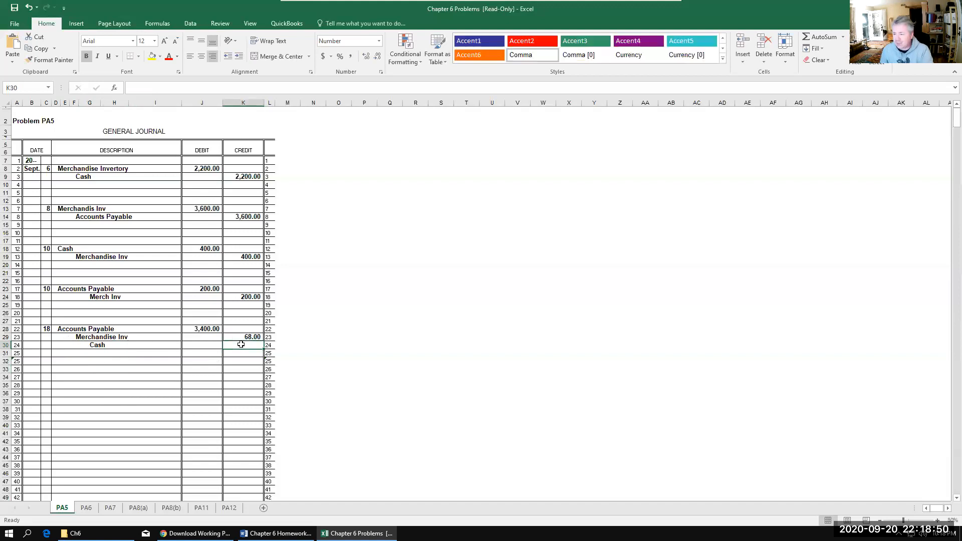
text(3,3)
text(3)
text(2)
key(Return)
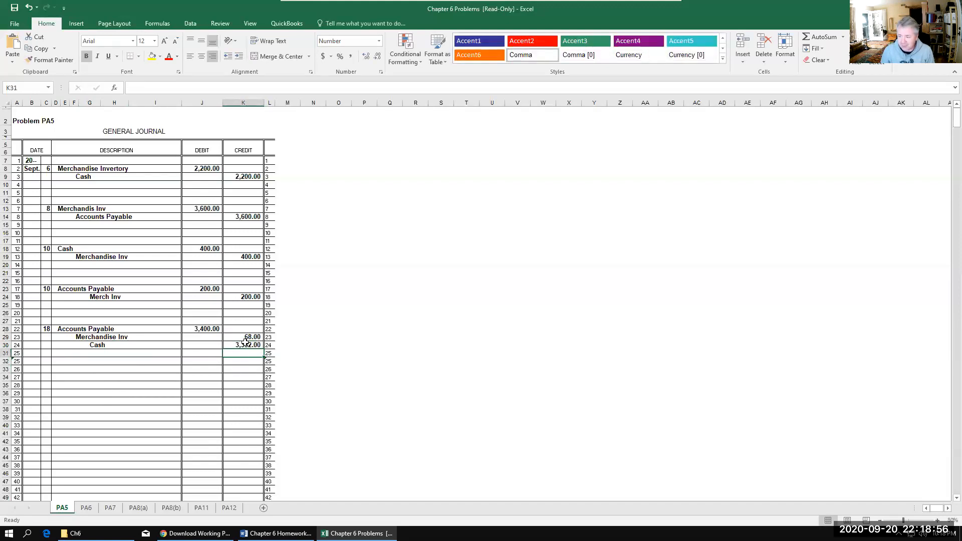
drag(242, 334, 242, 343)
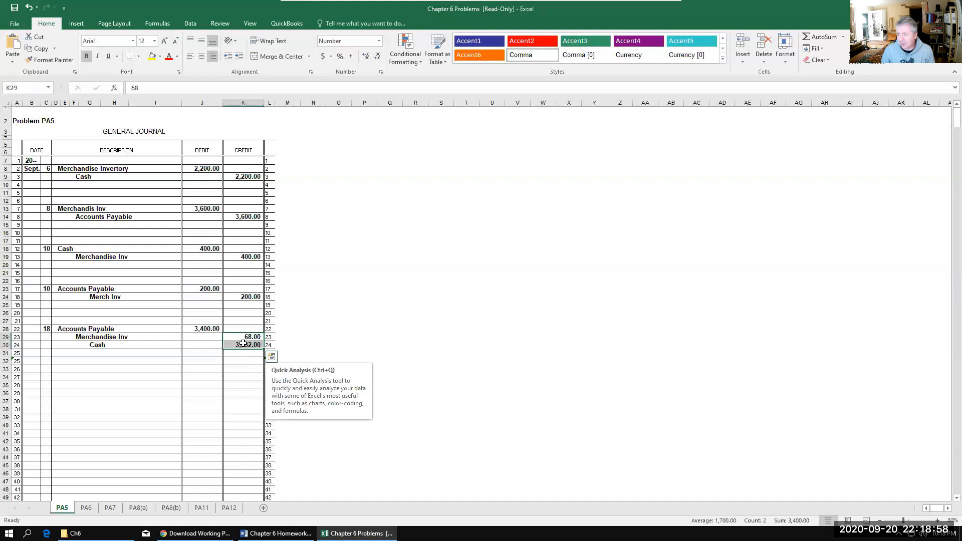
click(221, 362)
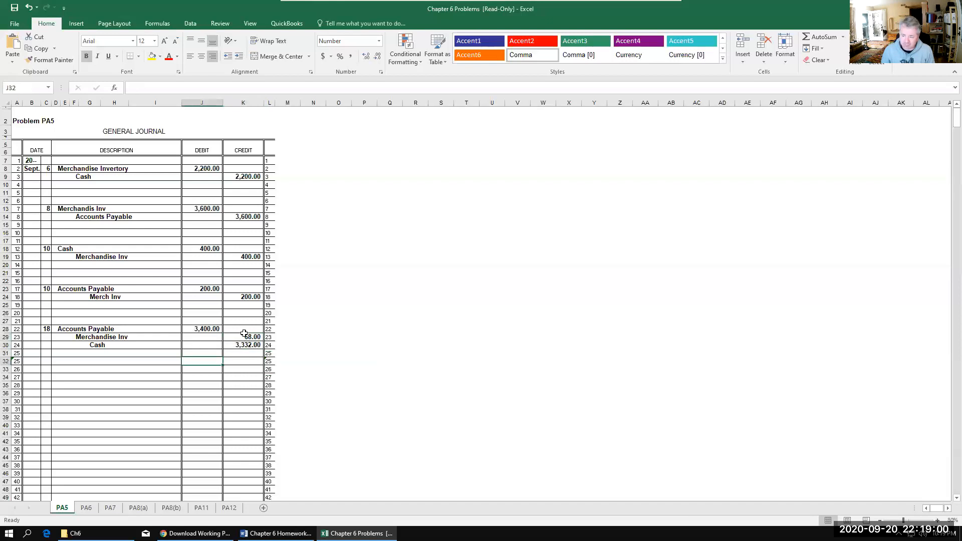